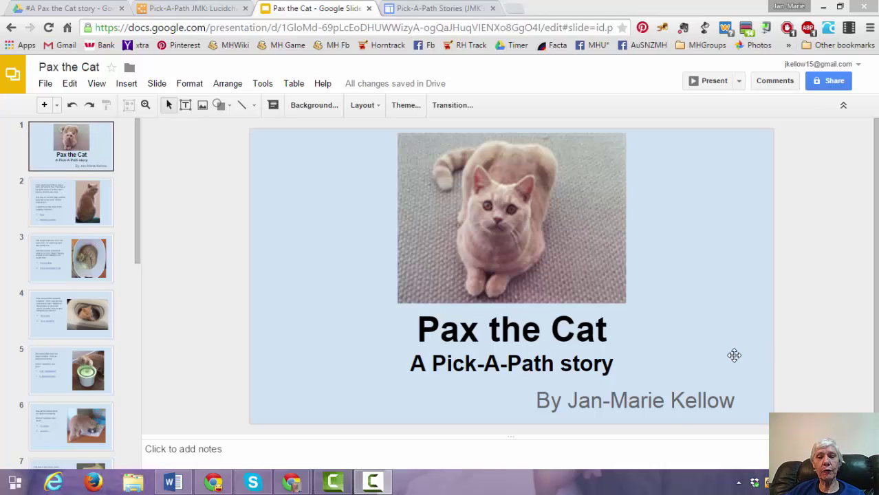
Switch to the Lucidchart Pick-A-Path flowchart for the Pax the Cat story
{"action": "key", "text": "ctrl+shift+Tab"}
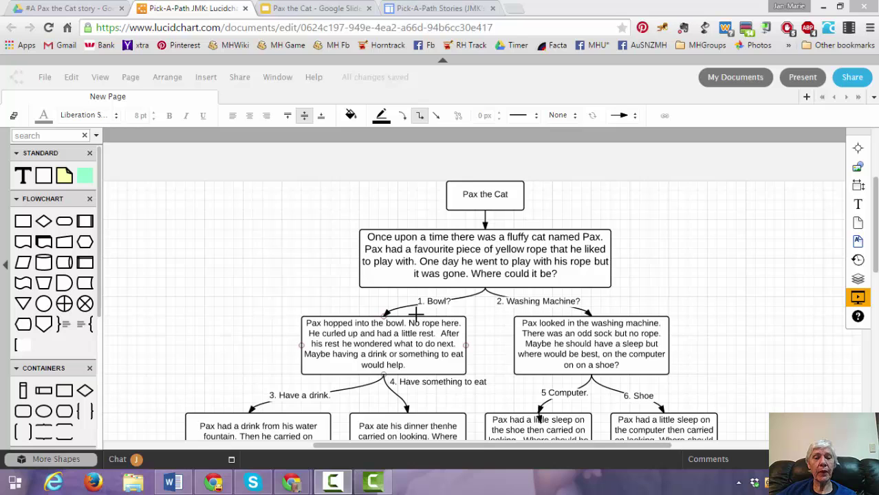
Create a new Google Slides presentation in the #A Pax the Cat story folder
{"action": "left_click", "coordinate": [35, 9]}
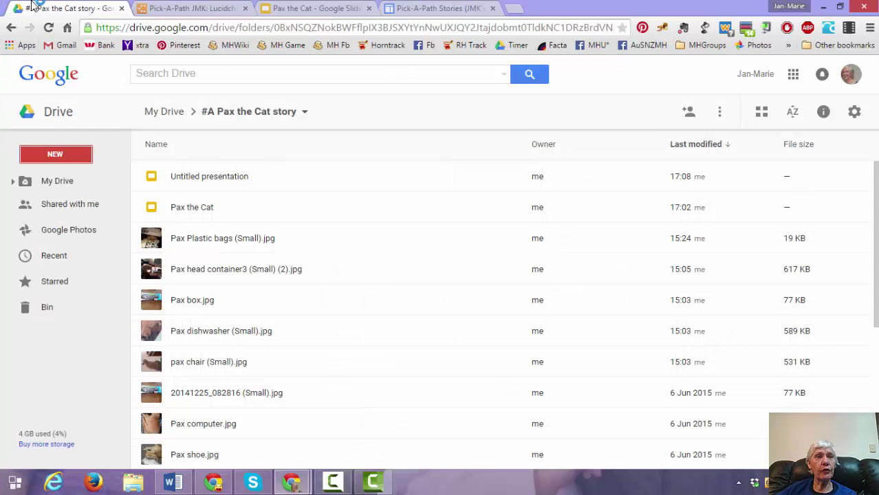
{"action": "left_click", "coordinate": [54, 154]}
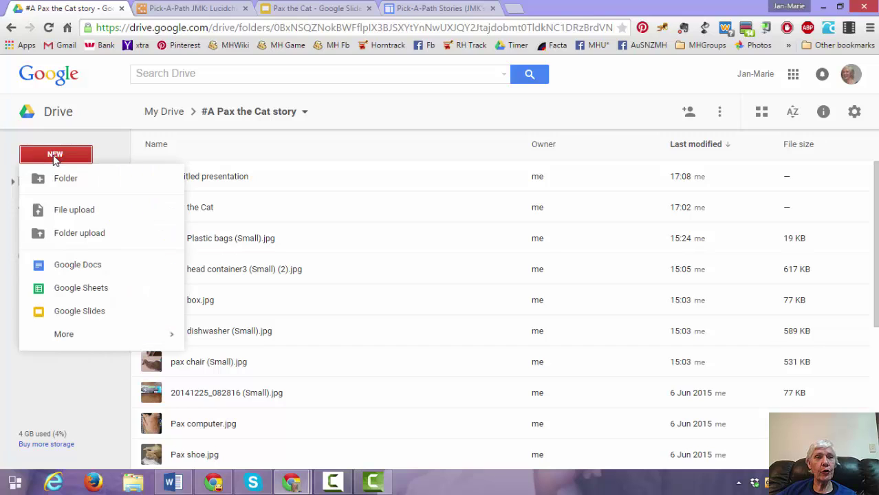
{"action": "left_click", "coordinate": [96, 313]}
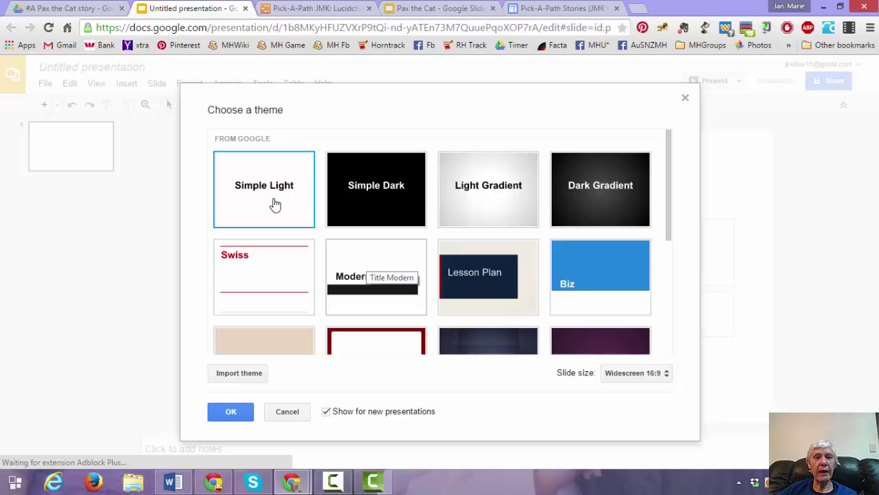
Keep the Simple Light theme, title slide 1 'Pax the Cat', and rename the file 'Pax the Cat'
{"action": "left_click", "coordinate": [230, 417]}
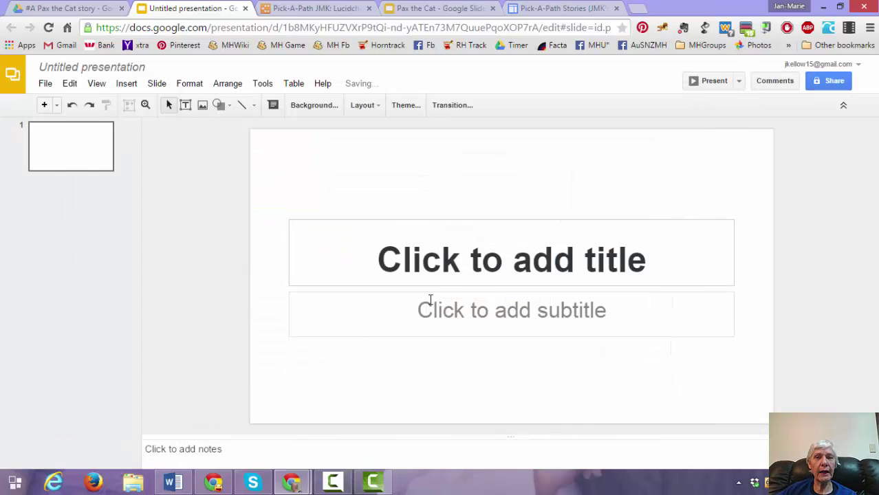
{"action": "left_click", "coordinate": [461, 274]}
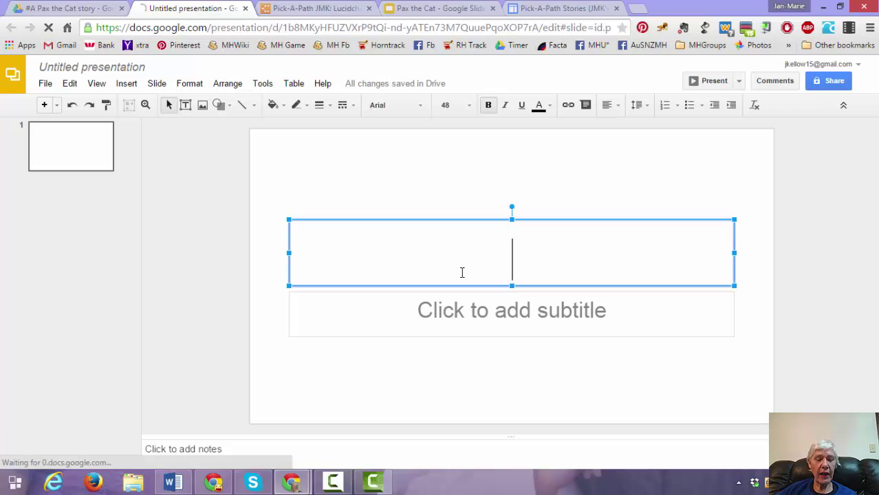
{"action": "type", "text": "P"}
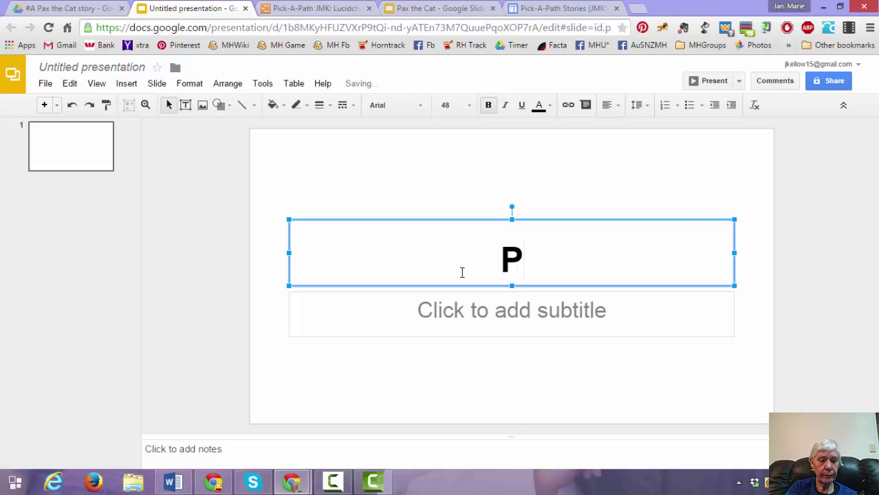
{"action": "type", "text": "ax"}
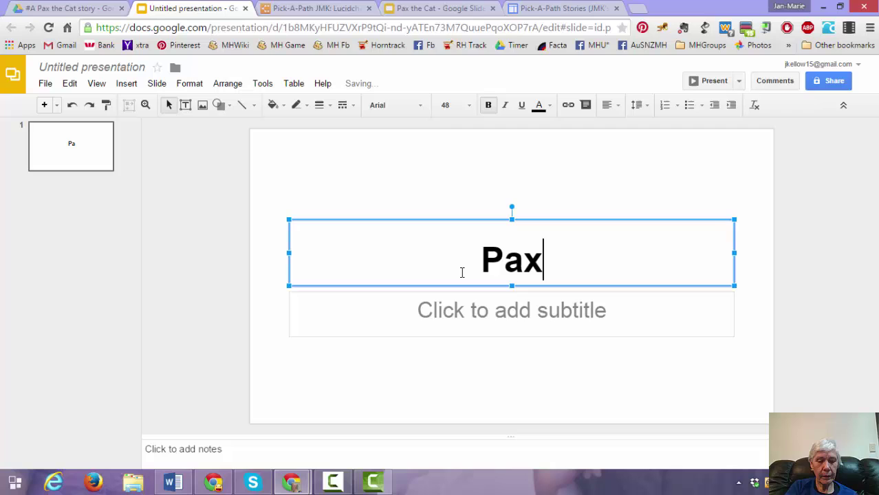
{"action": "type", "text": " the "}
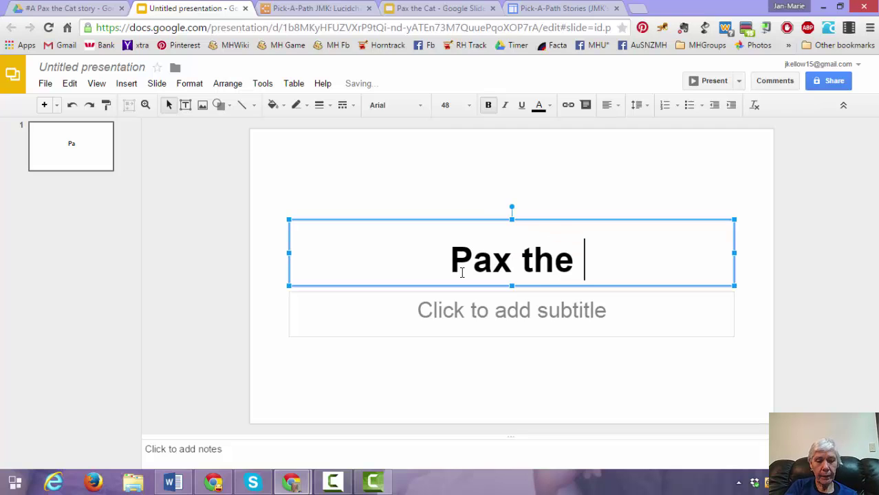
{"action": "type", "text": "Cat"}
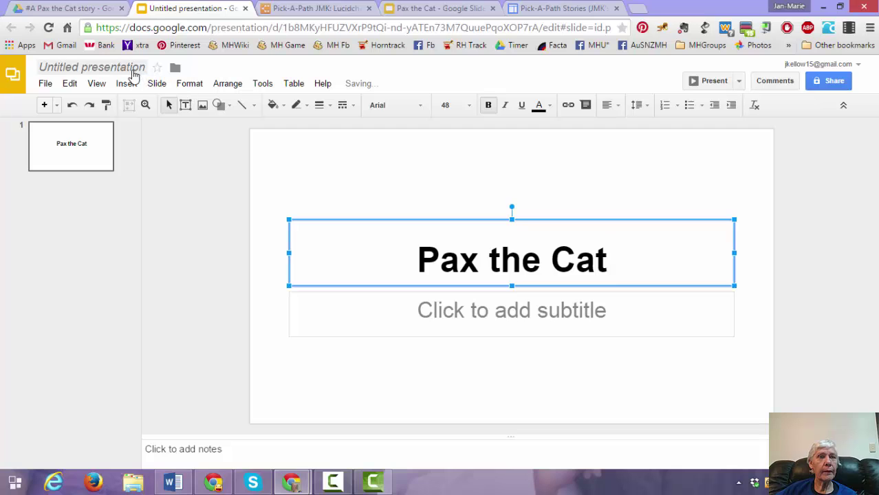
{"action": "left_click", "coordinate": [130, 69]}
{"action": "left_click", "coordinate": [353, 301]}
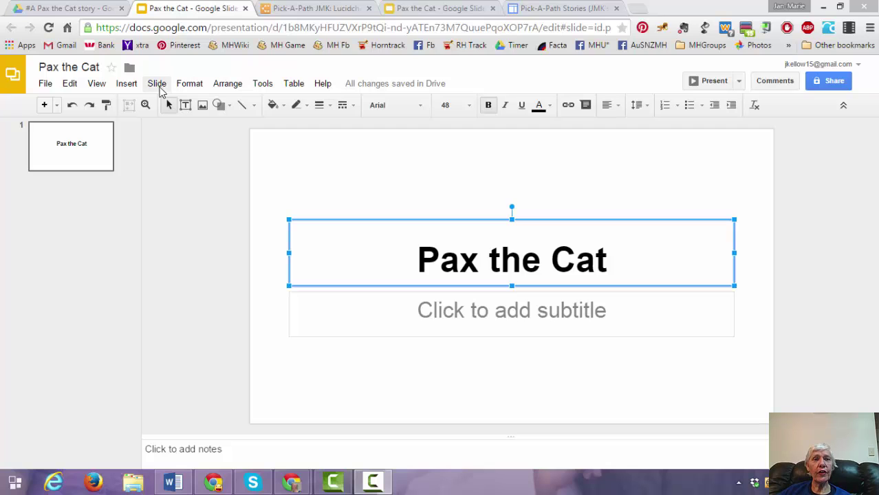
Add a second slide and give it the Blank layout
{"action": "left_click", "coordinate": [158, 86]}
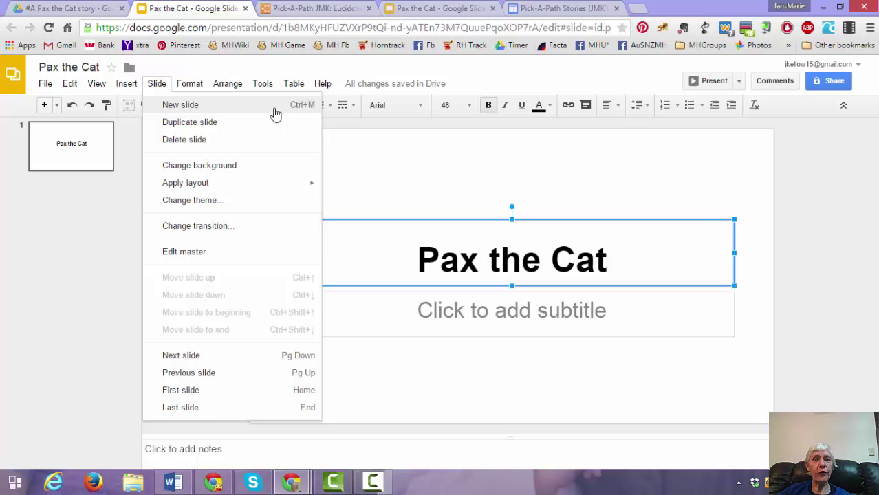
{"action": "left_click", "coordinate": [214, 107]}
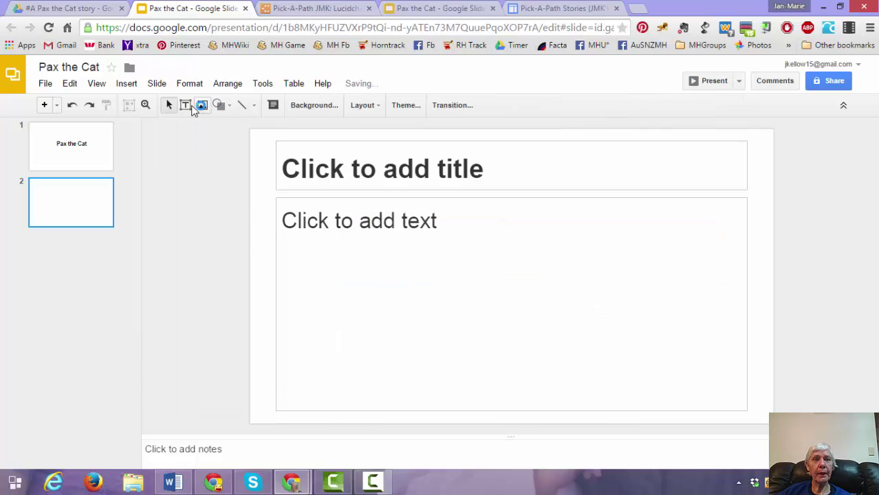
{"action": "left_click", "coordinate": [161, 90]}
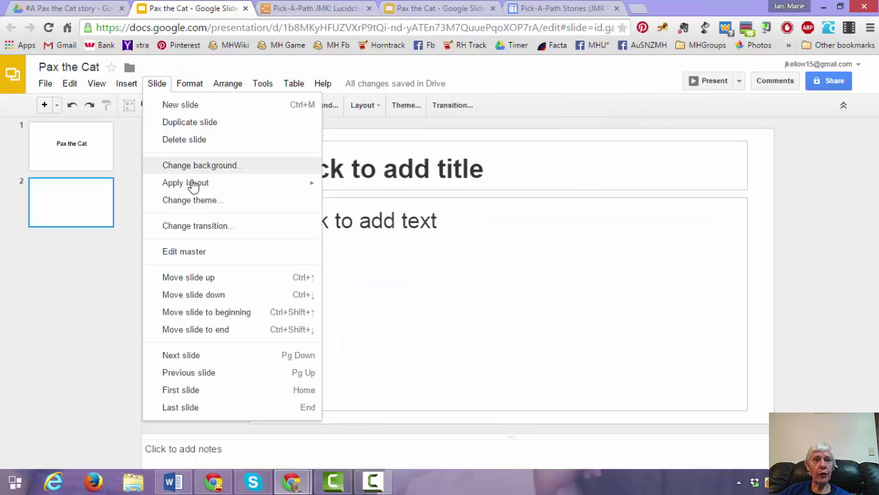
{"action": "mouse_move", "coordinate": [193, 183]}
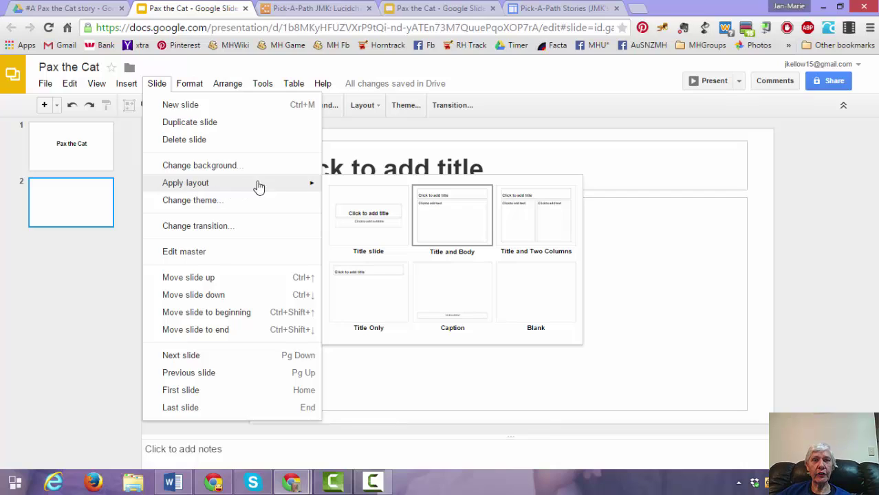
{"action": "left_click", "coordinate": [548, 297]}
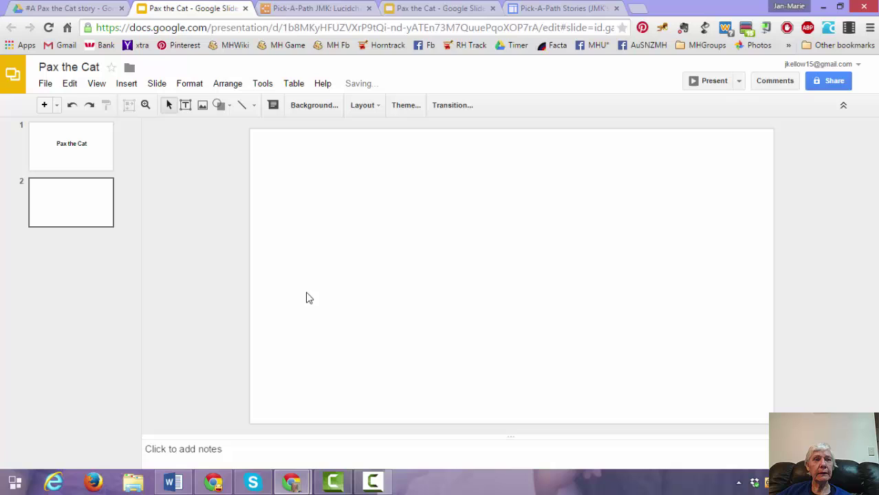
Draw an empty text box on the left side of slide 2
{"action": "left_click", "coordinate": [81, 210]}
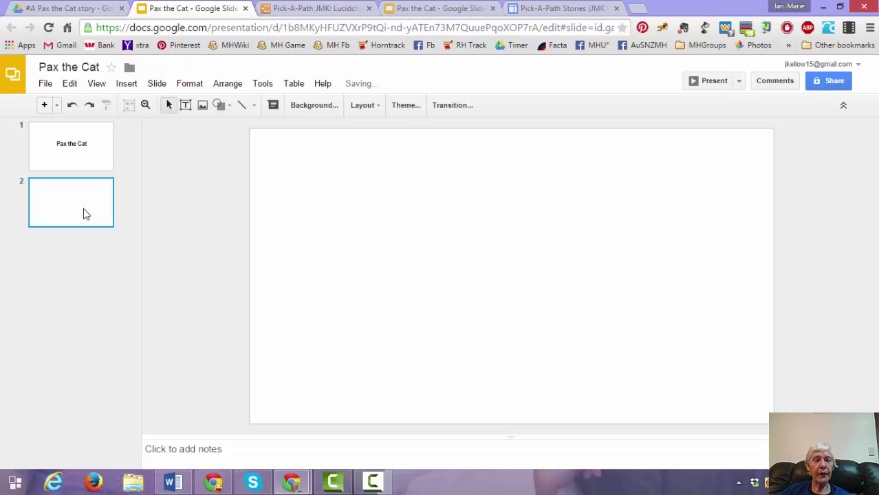
{"action": "left_click", "coordinate": [185, 106]}
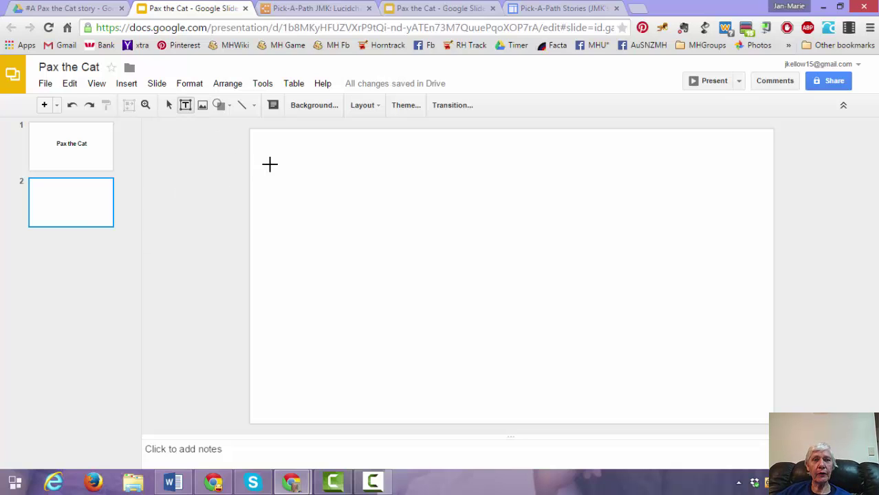
{"action": "left_click_drag", "start_coordinate": [280, 163], "coordinate": [508, 353]}
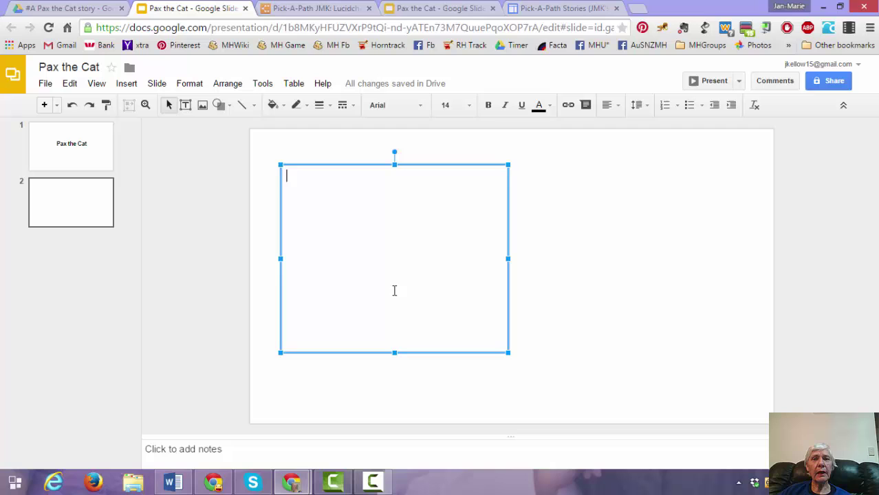
Copy the opening 'Once upon a time…' paragraph about Pax's missing yellow rope from the flowchart
{"action": "left_click", "coordinate": [314, 7]}
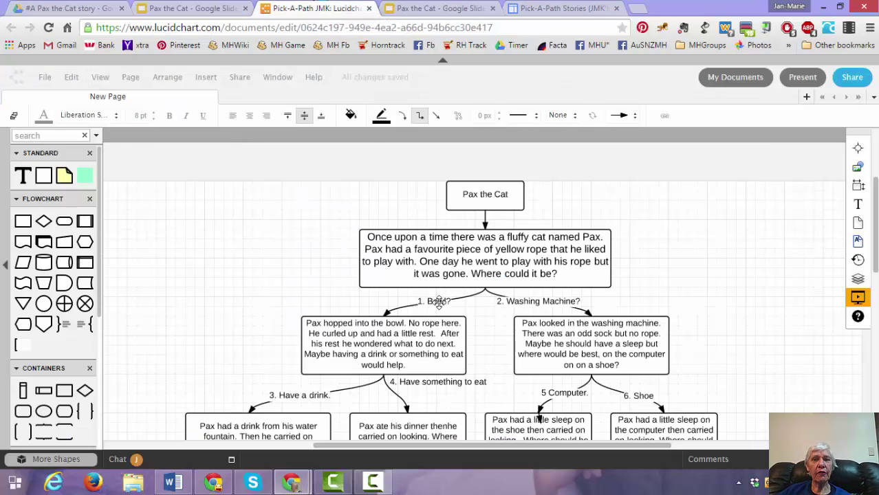
{"action": "left_click", "coordinate": [562, 275]}
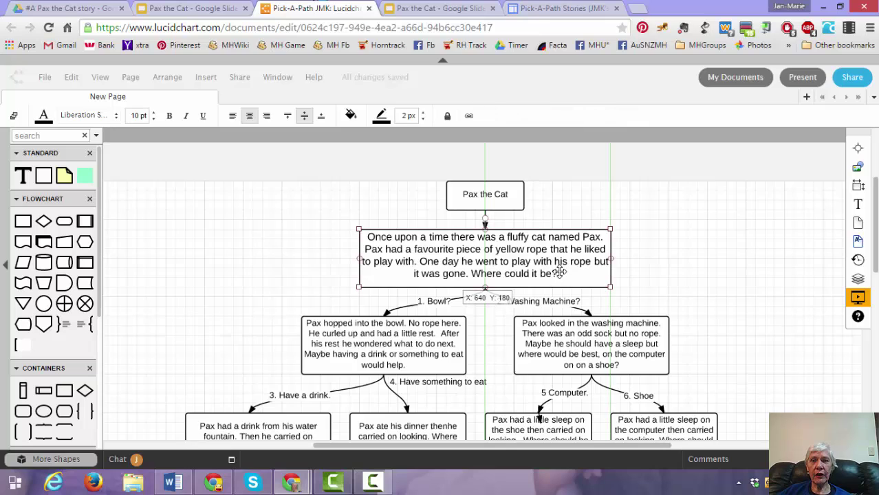
{"action": "double_click", "coordinate": [501, 257]}
{"action": "left_click", "coordinate": [502, 257]}
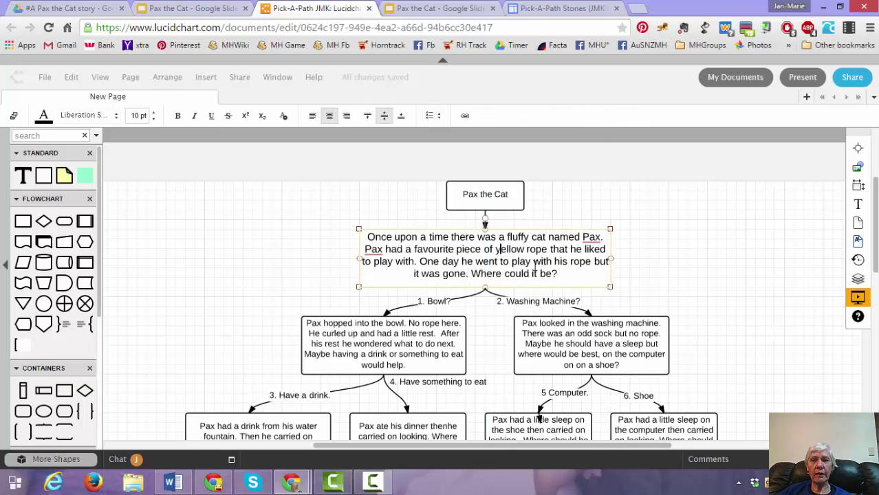
{"action": "double_click", "coordinate": [560, 261]}
{"action": "left_click_drag", "start_coordinate": [559, 273], "coordinate": [366, 237]}
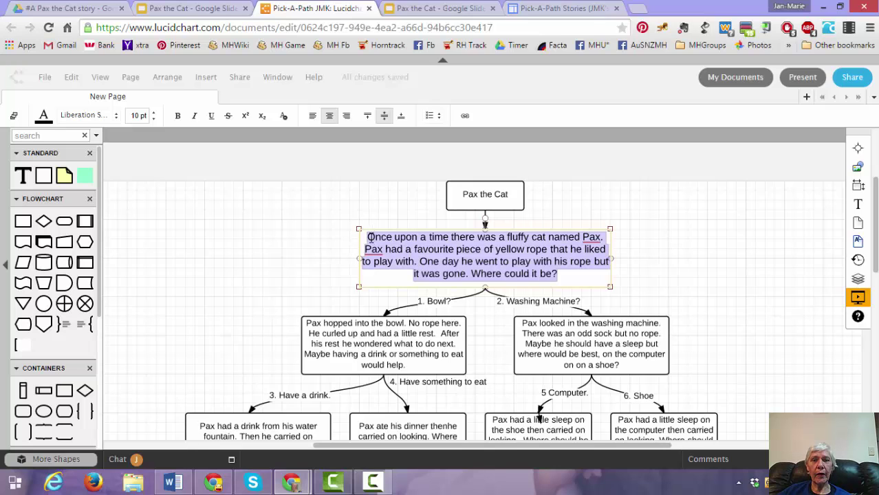
{"action": "right_click", "coordinate": [415, 257]}
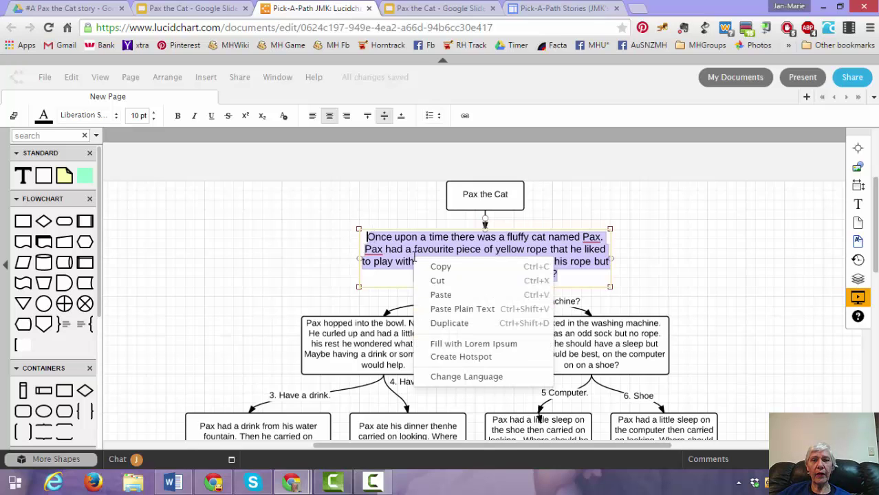
{"action": "left_click", "coordinate": [447, 272]}
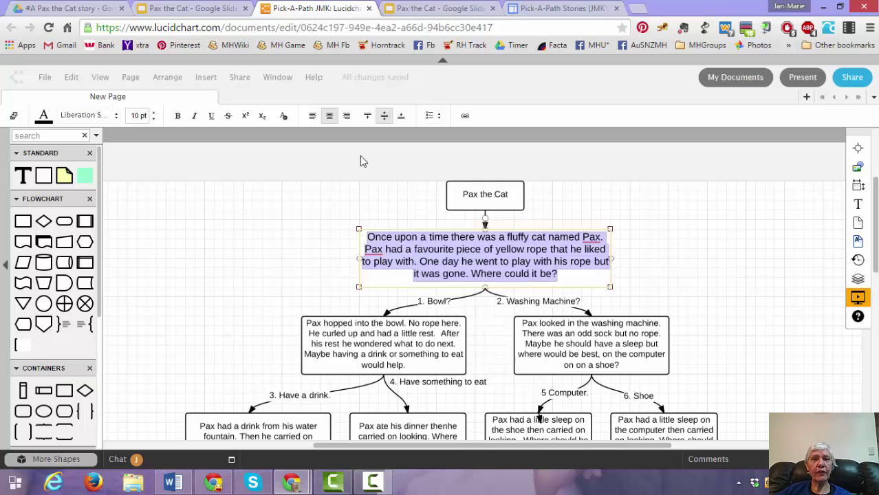
Paste the 'Once upon a time…' story into slide 2's text box and add two blank lines below
{"action": "left_click", "coordinate": [207, 11]}
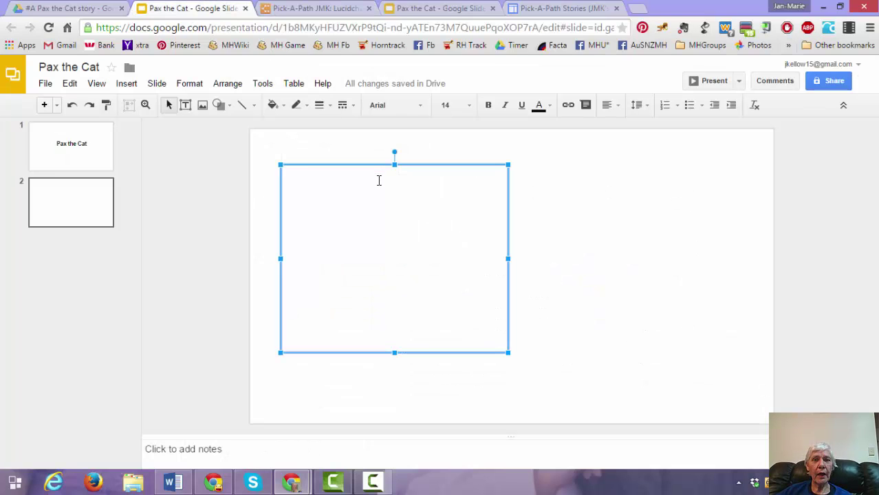
{"action": "right_click", "coordinate": [379, 180]}
{"action": "left_click", "coordinate": [416, 230]}
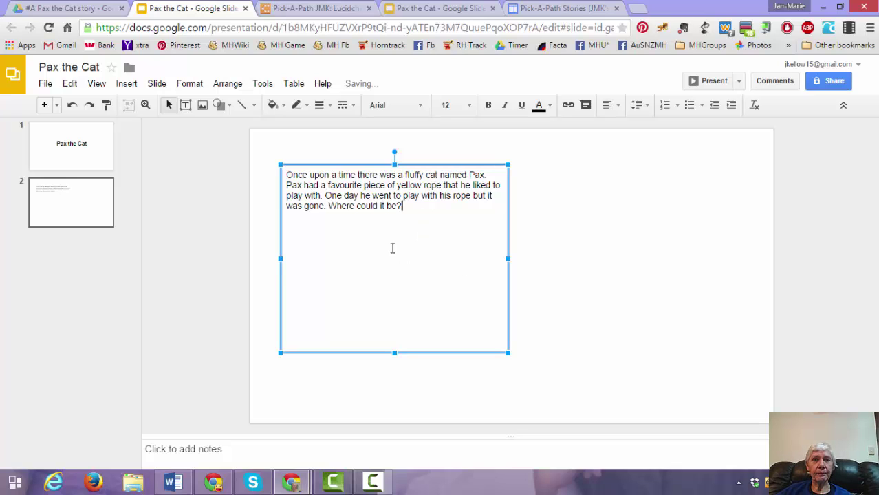
{"action": "key", "text": "Return"}
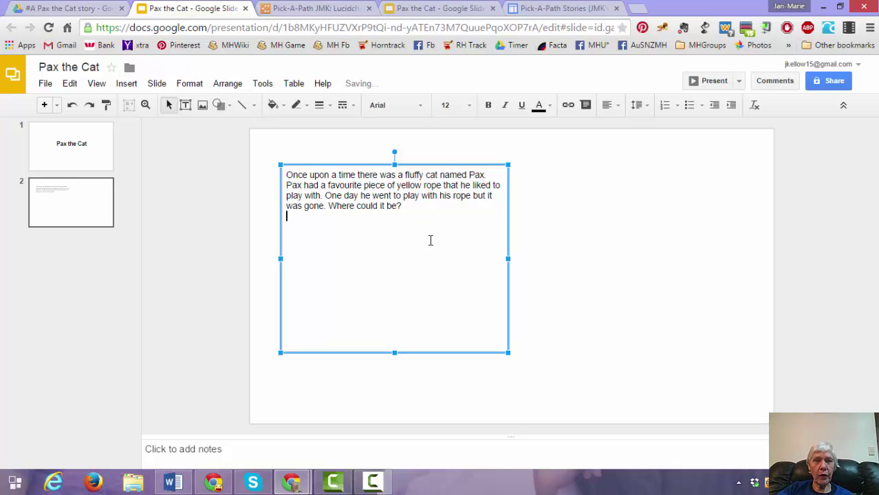
{"action": "key", "text": "Return"}
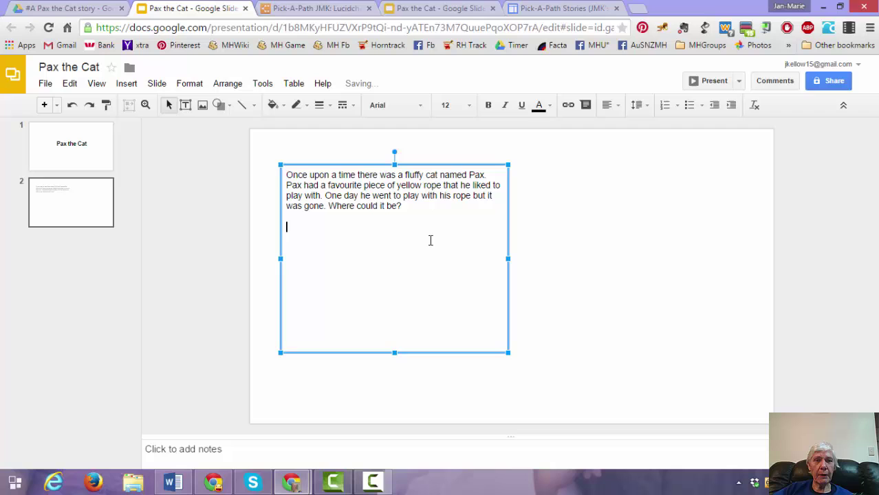
{"action": "left_click", "coordinate": [313, 8]}
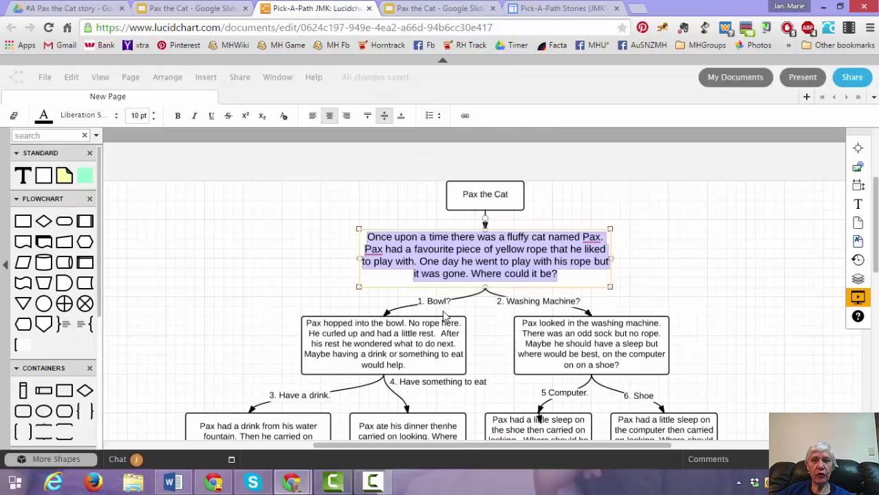
{"action": "left_click", "coordinate": [189, 8]}
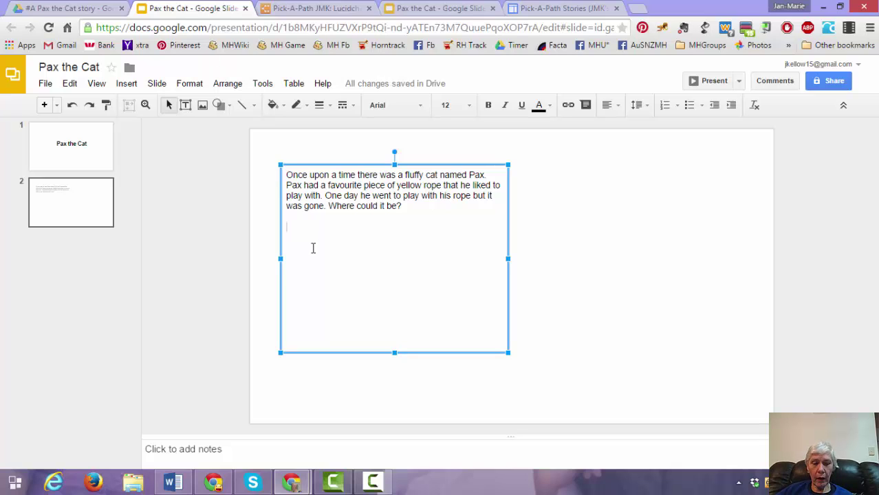
List the numbered choices 'Bowl?' and 'Washing Machine?' under the story, separated by a blank line
{"action": "key", "text": "ctrl+shift+7"}
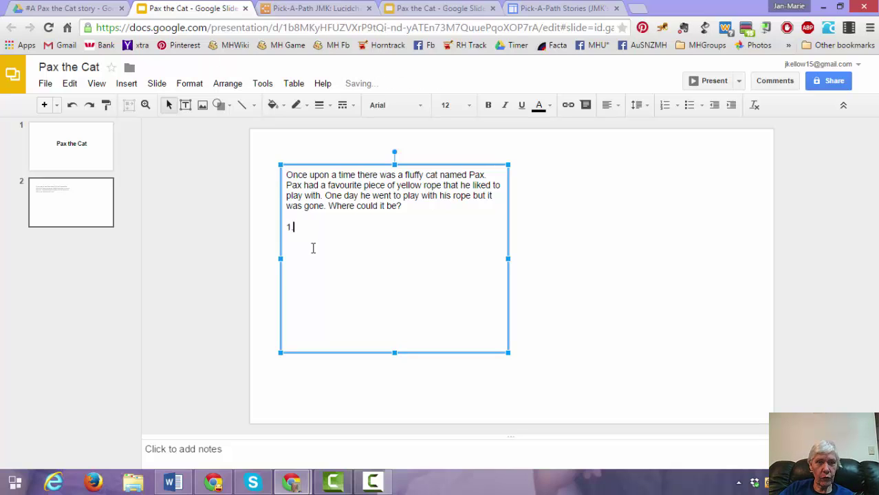
{"action": "type", "text": "Bowl"}
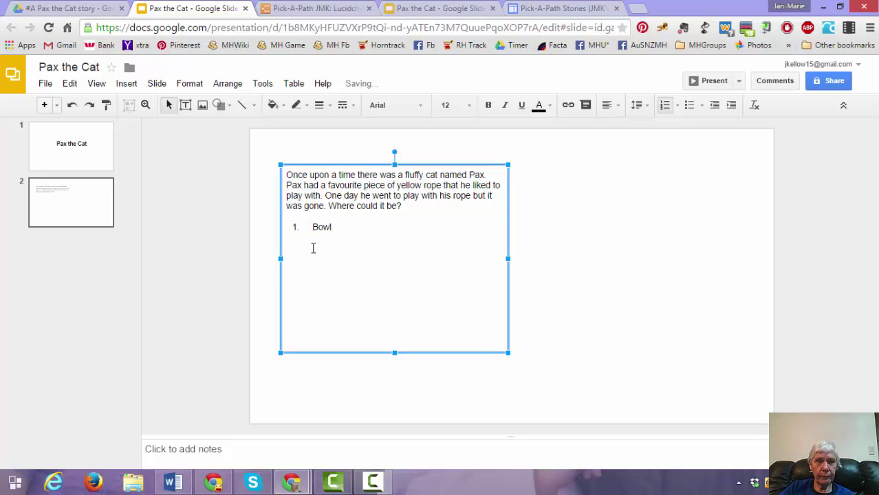
{"action": "key", "text": "Return"}
{"action": "type", "text": "Washi"}
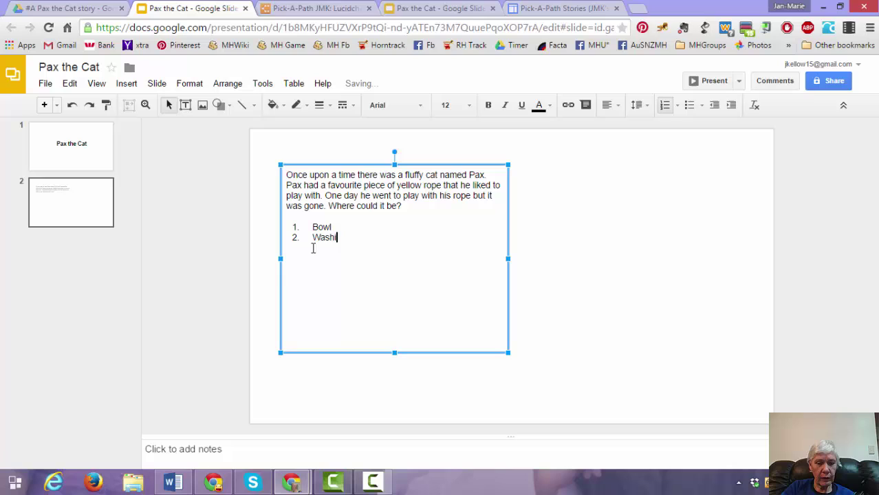
{"action": "type", "text": "ng Machi"}
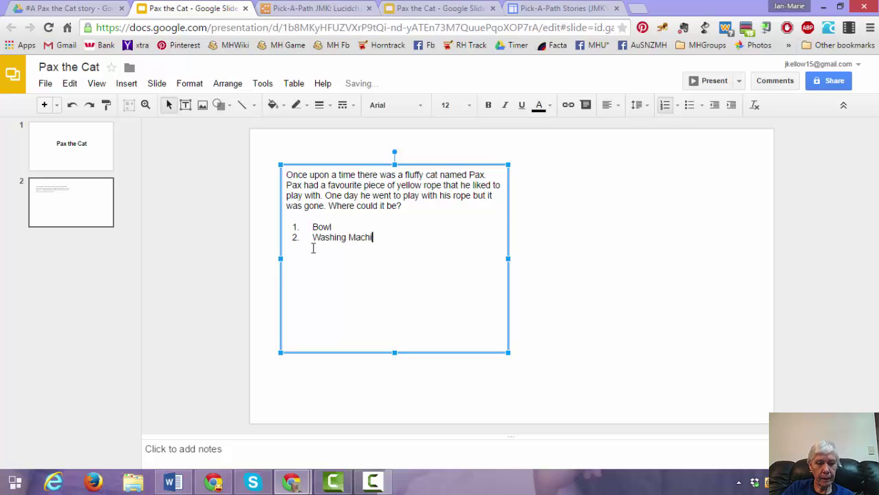
{"action": "type", "text": "ne"}
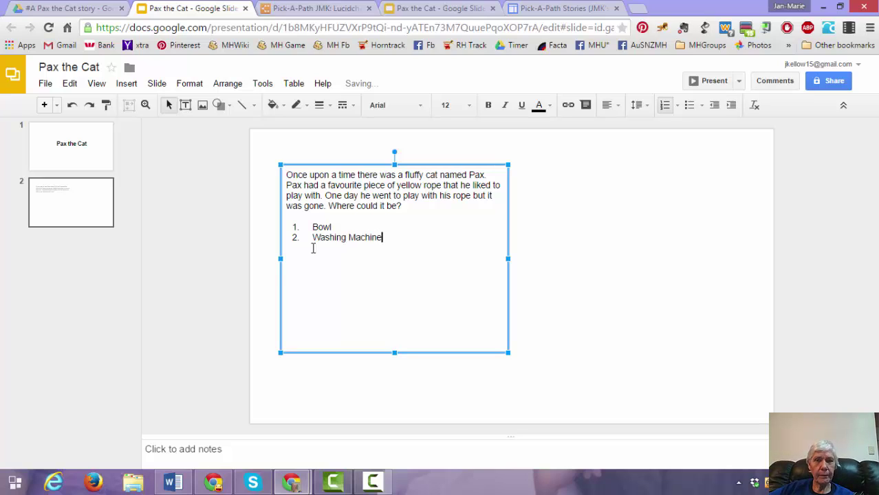
{"action": "double_click", "coordinate": [349, 224]}
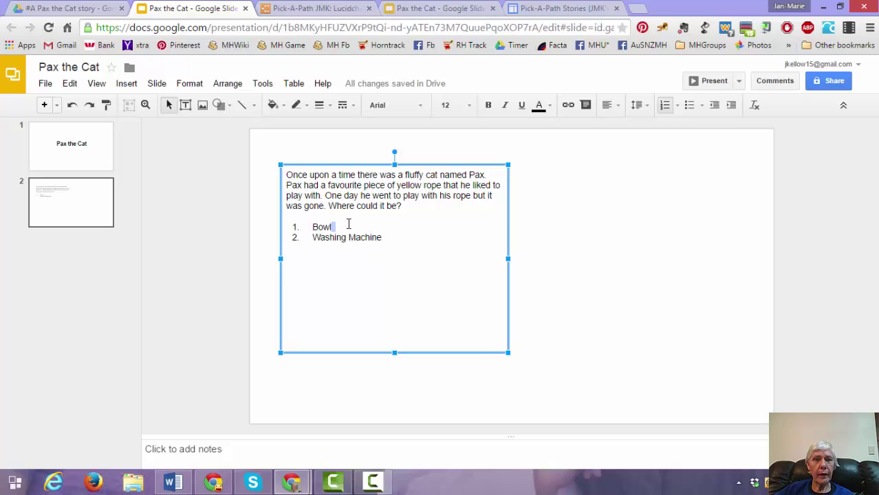
{"action": "type", "text": "?"}
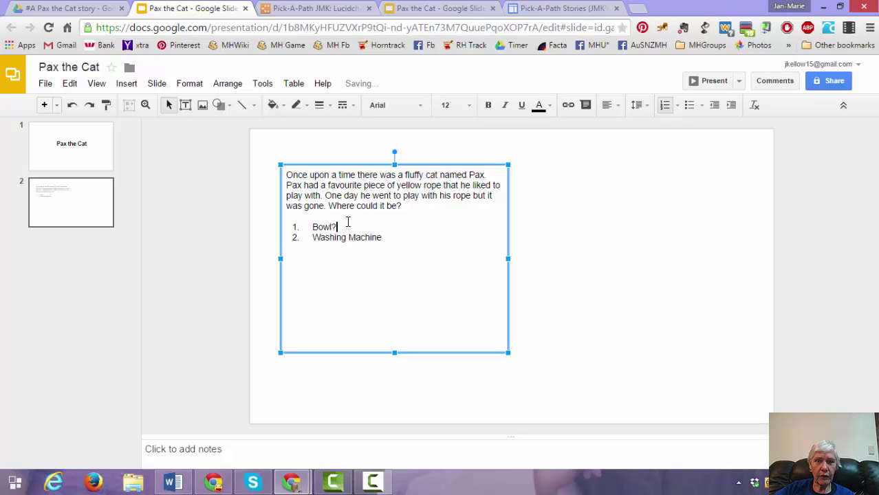
{"action": "double_click", "coordinate": [390, 239]}
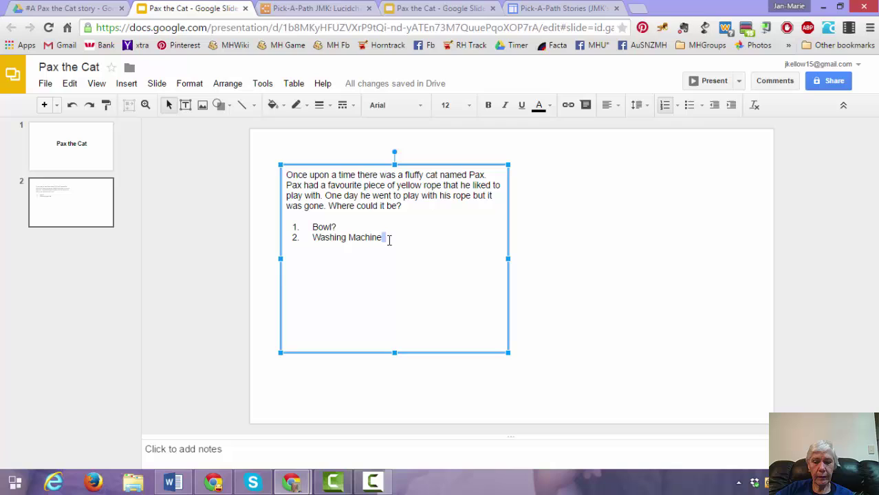
{"action": "type", "text": "?"}
{"action": "left_click", "coordinate": [354, 225]}
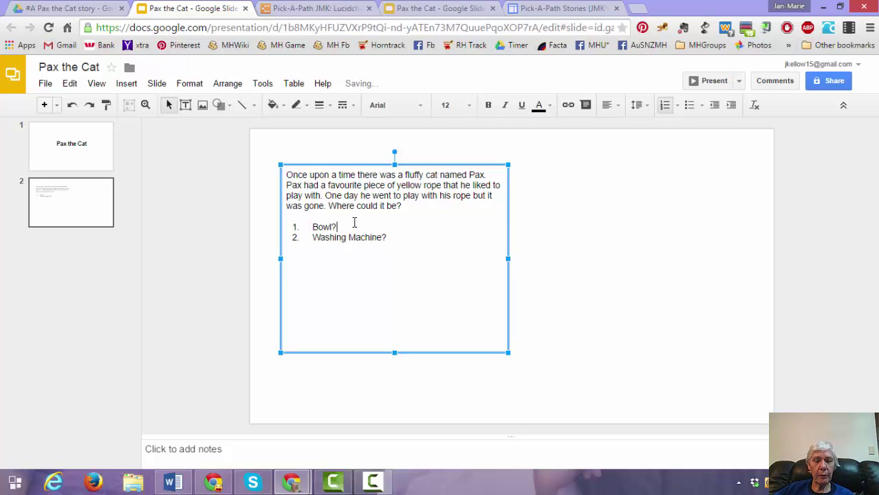
{"action": "key", "text": "Return"}
{"action": "key", "text": "Return"}
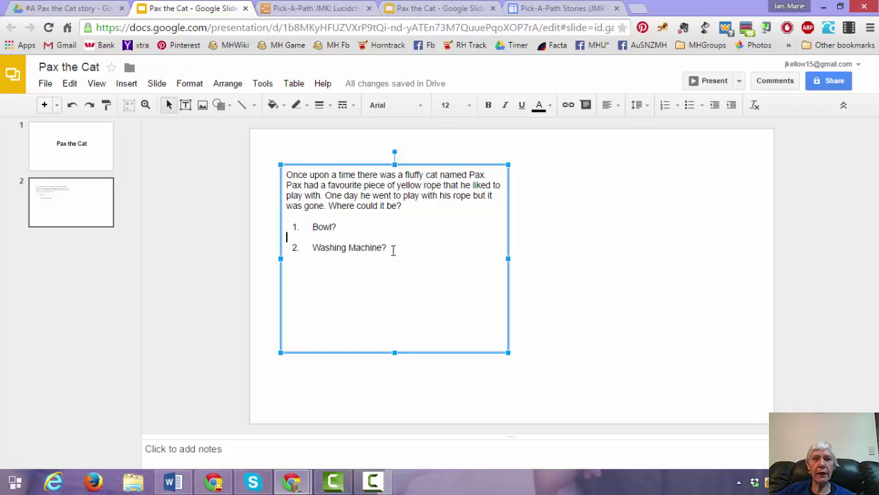
Set all of slide 2's story and choice text to 18 pt
{"action": "left_click_drag", "start_coordinate": [392, 249], "coordinate": [273, 163]}
{"action": "left_click", "coordinate": [469, 105]}
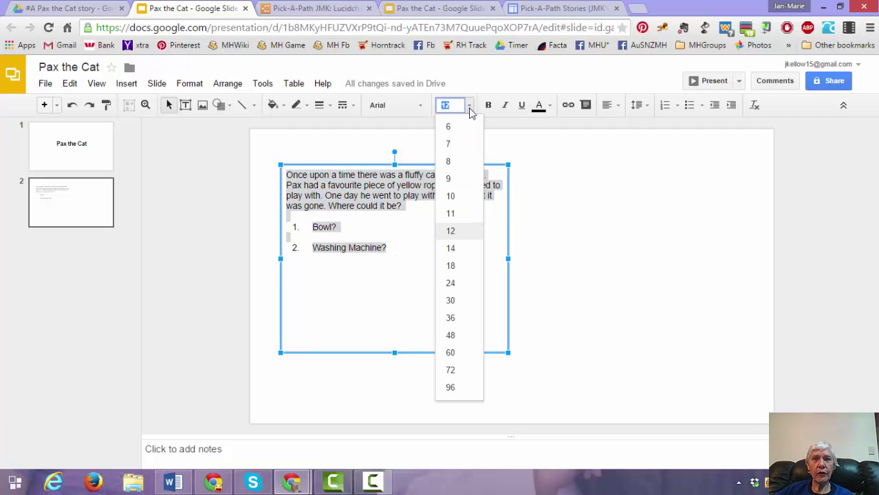
{"action": "left_click", "coordinate": [465, 269]}
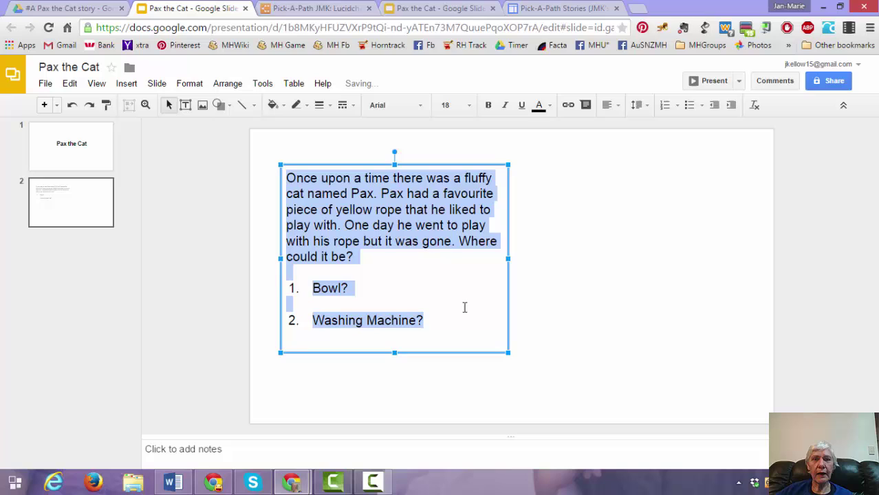
{"action": "left_click", "coordinate": [539, 318]}
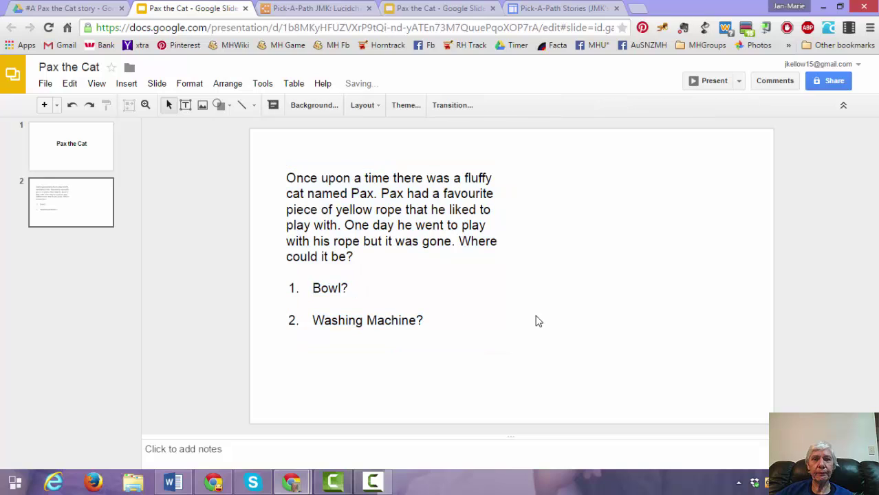
{"action": "left_click", "coordinate": [454, 300]}
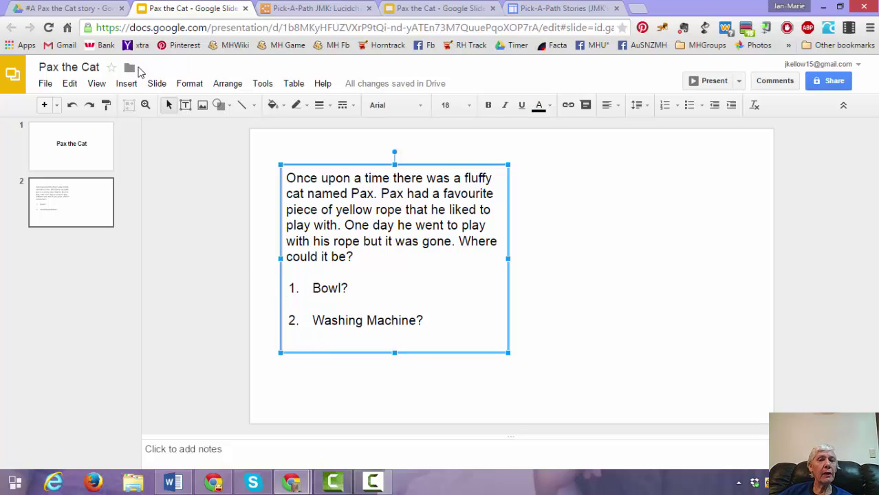
Add blank slides 3 and 4 and select the 'Pax hopped into the bowl' paragraph
{"action": "left_click", "coordinate": [161, 88]}
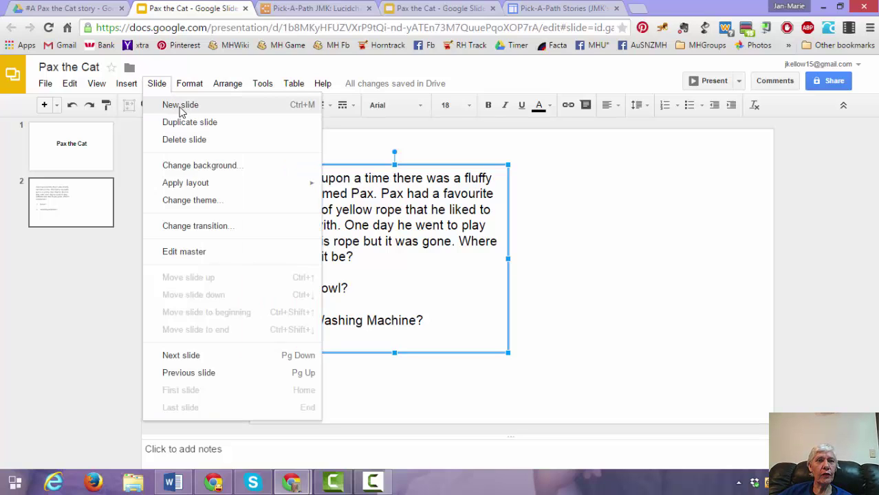
{"action": "left_click", "coordinate": [180, 106]}
{"action": "left_click", "coordinate": [157, 85]}
{"action": "left_click", "coordinate": [172, 105]}
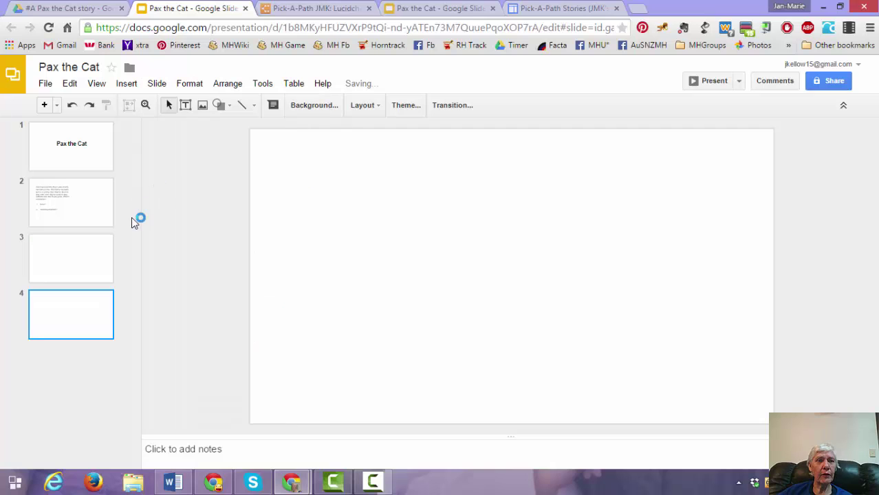
{"action": "left_click", "coordinate": [76, 257]}
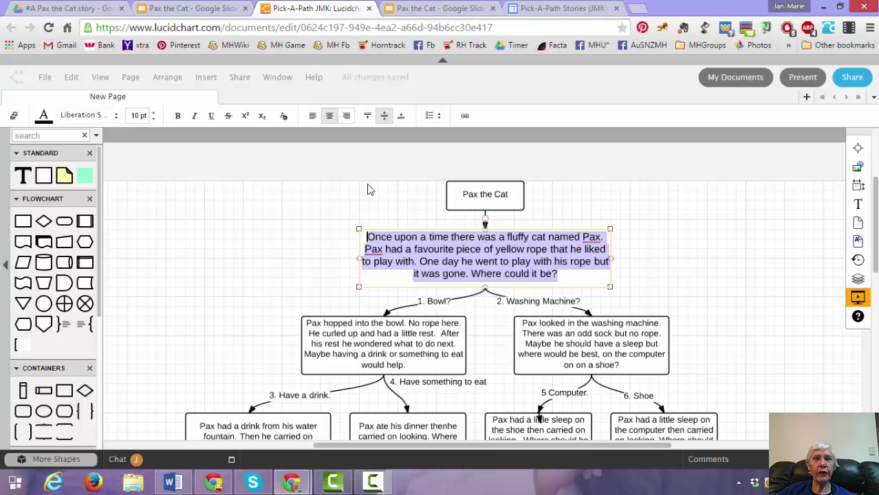
{"action": "double_click", "coordinate": [424, 352]}
{"action": "key", "text": "ctrl+c"}
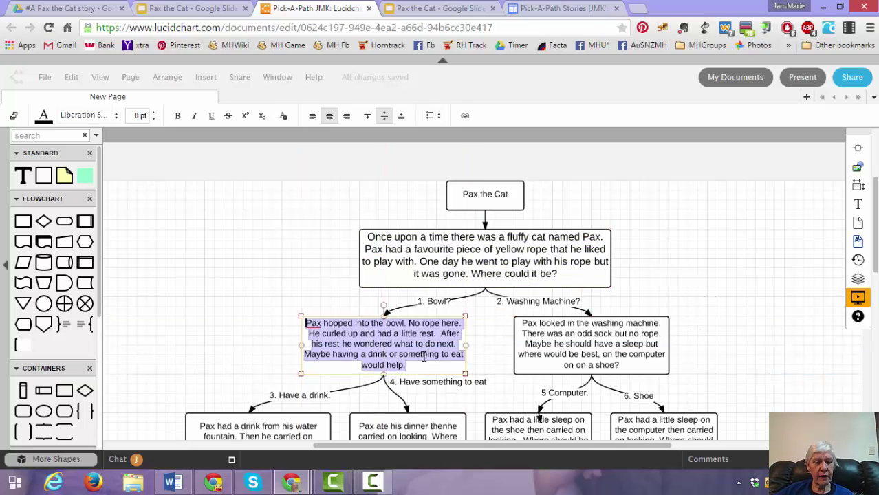
{"action": "left_click", "coordinate": [205, 7]}
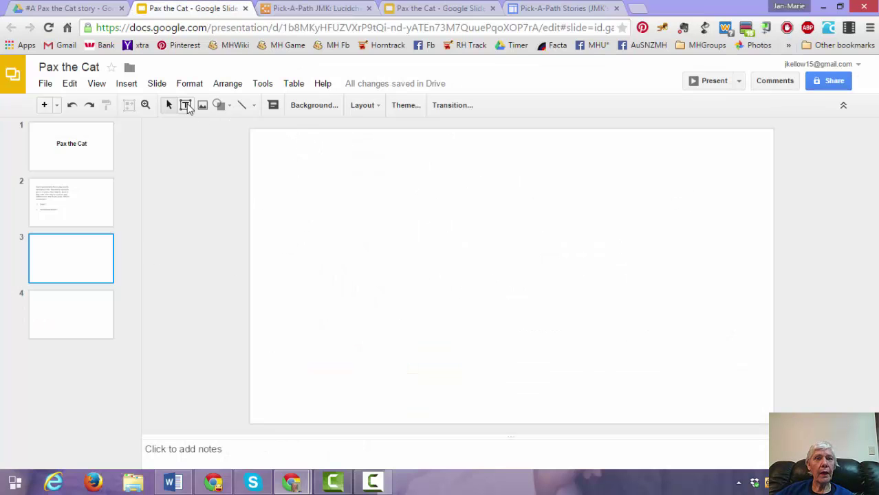
Paste the 'Pax hopped into the bowl' paragraph into a new slide 3 text box at 18 pt
{"action": "left_click", "coordinate": [186, 105]}
{"action": "left_click", "coordinate": [319, 199]}
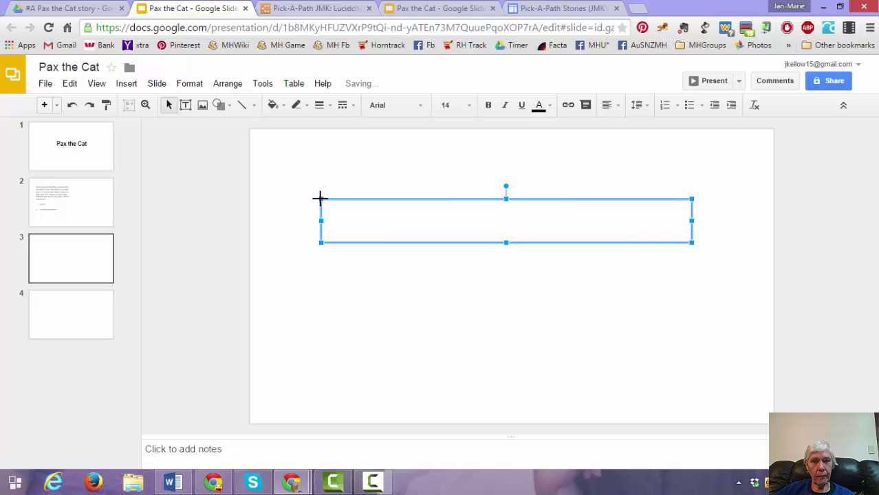
{"action": "key", "text": "ctrl+v"}
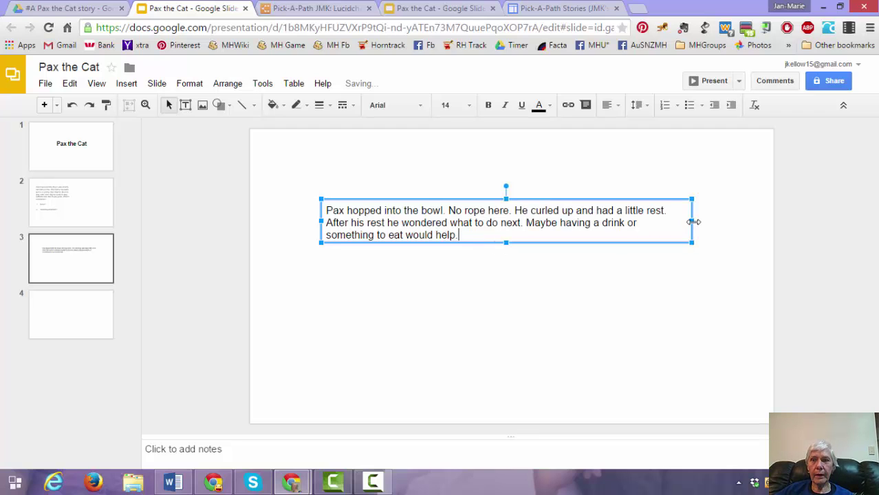
{"action": "left_click_drag", "start_coordinate": [693, 221], "coordinate": [398, 256]}
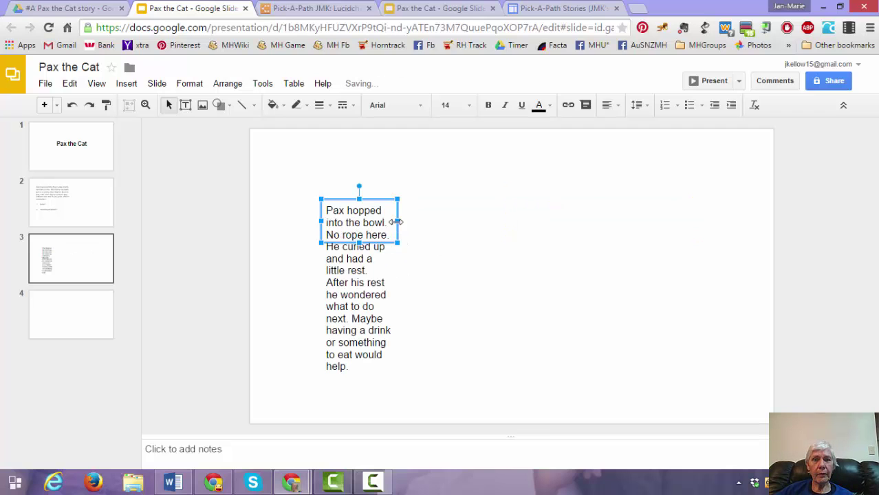
{"action": "left_click_drag", "start_coordinate": [397, 222], "coordinate": [469, 235]}
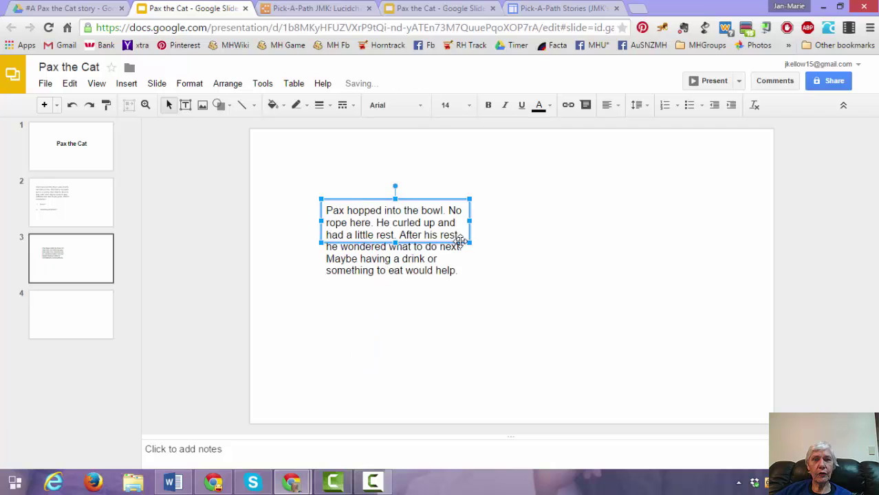
{"action": "left_click", "coordinate": [467, 107]}
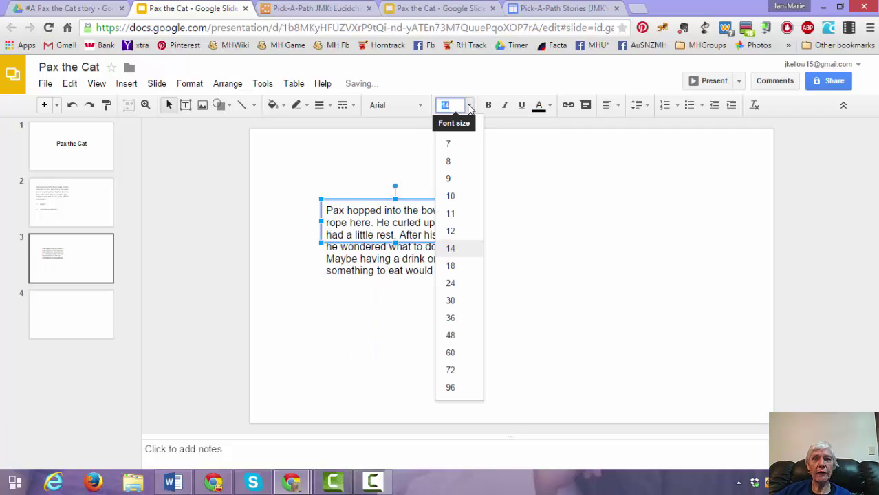
{"action": "left_click", "coordinate": [451, 266]}
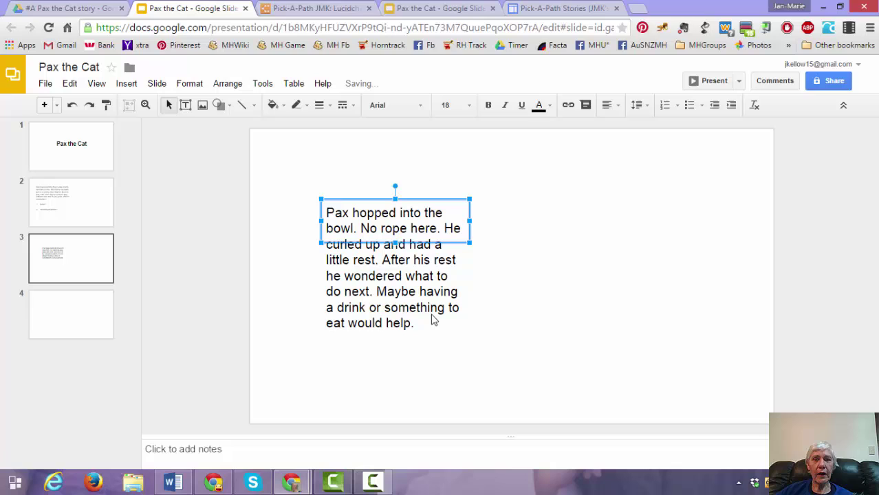
{"action": "left_click_drag", "start_coordinate": [415, 202], "coordinate": [393, 163]}
Remove the trailing space and begin the choice '1. Have something to eat' below
{"action": "left_click_drag", "start_coordinate": [396, 288], "coordinate": [399, 291]}
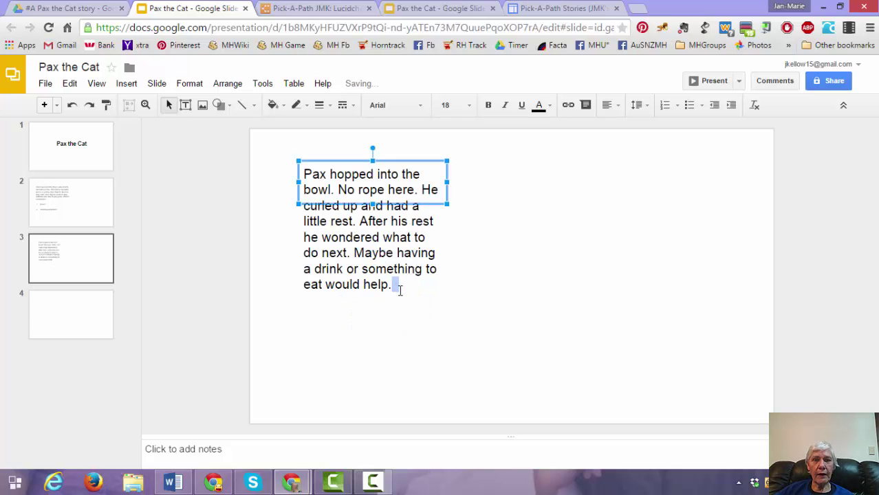
{"action": "key", "text": "BackSpace"}
{"action": "key", "text": "Return"}
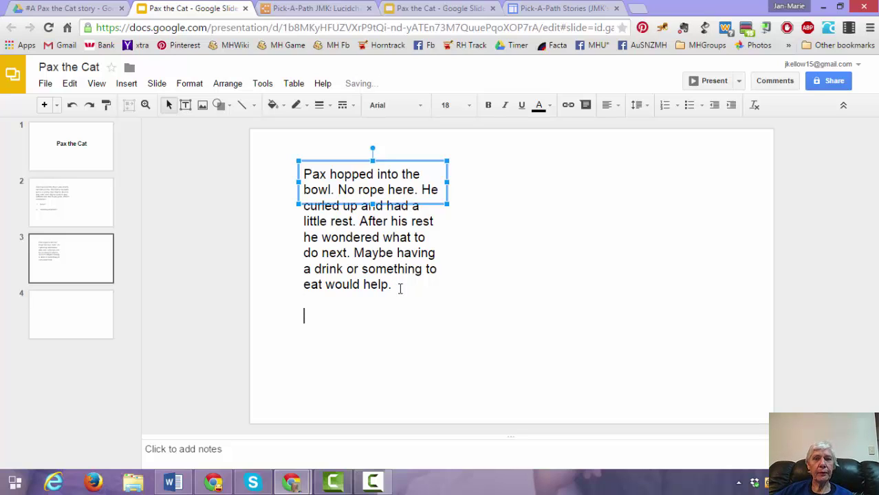
{"action": "type", "text": "1"}
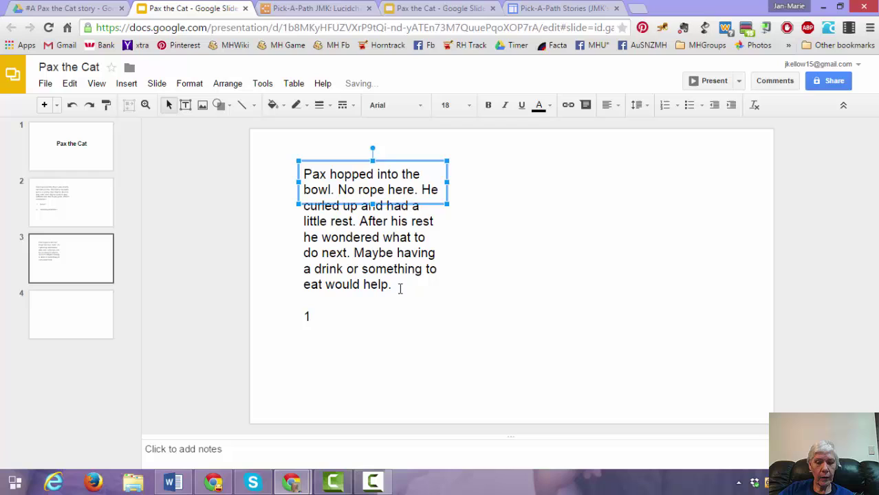
{"action": "type", "text": ". "}
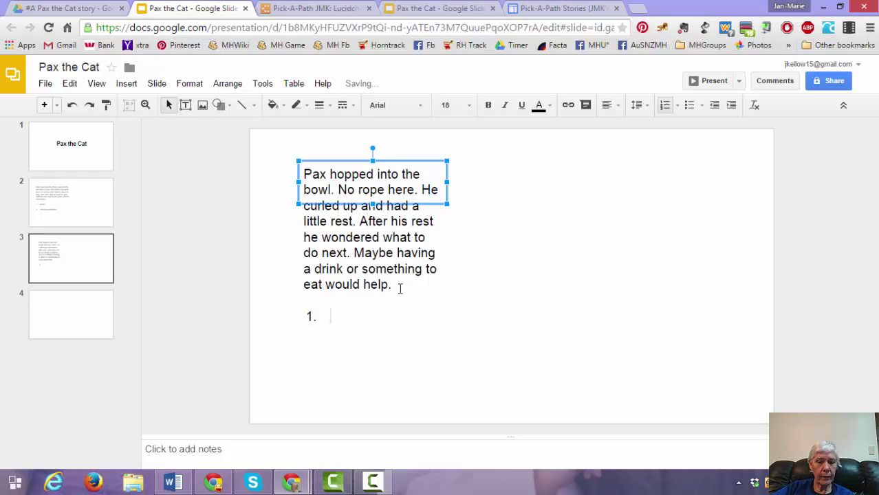
{"action": "type", "text": "Have "}
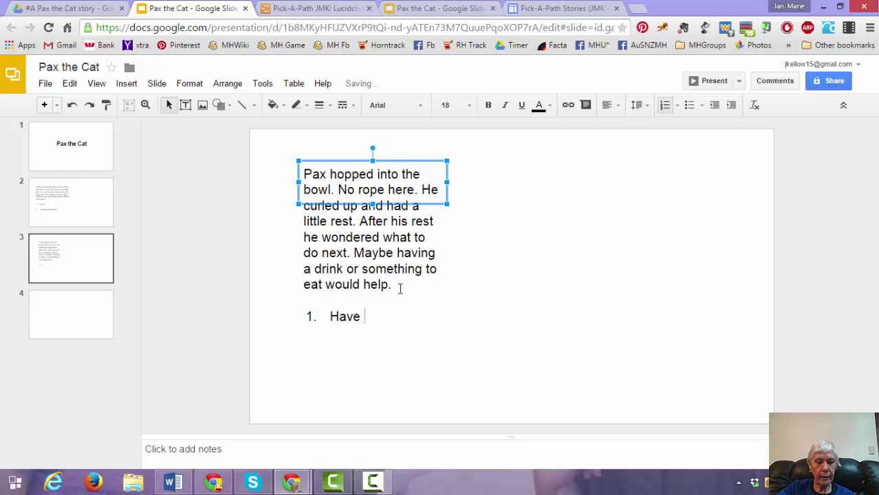
{"action": "type", "text": "something t"}
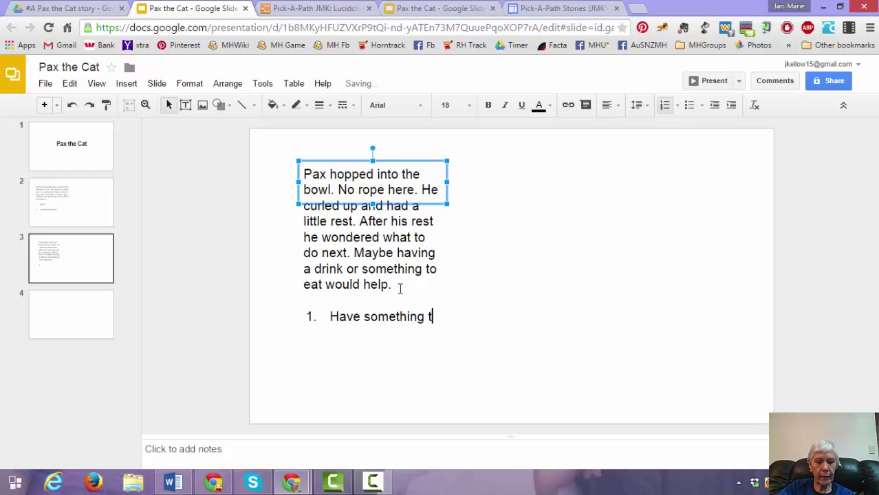
{"action": "type", "text": "o eat"}
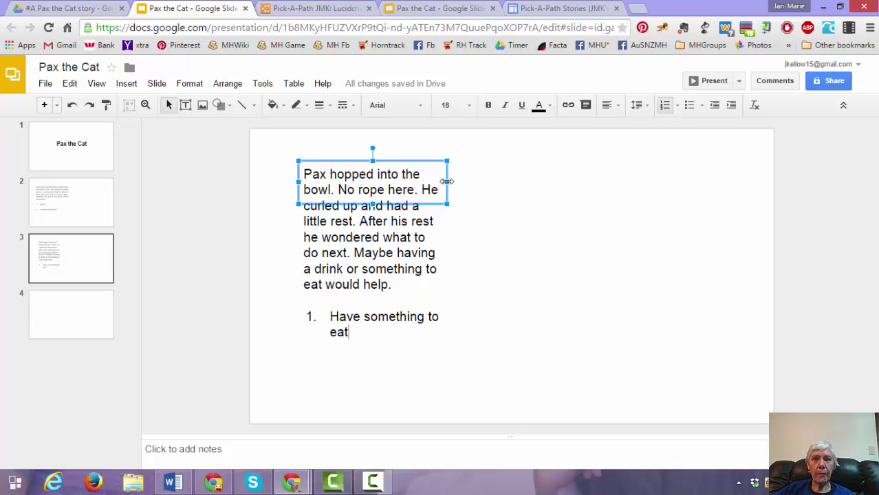
Complete choices 'Have something to eat?' and 'Have something to drink?' with an unnumbered blank line between
{"action": "left_click_drag", "start_coordinate": [446, 182], "coordinate": [473, 183]}
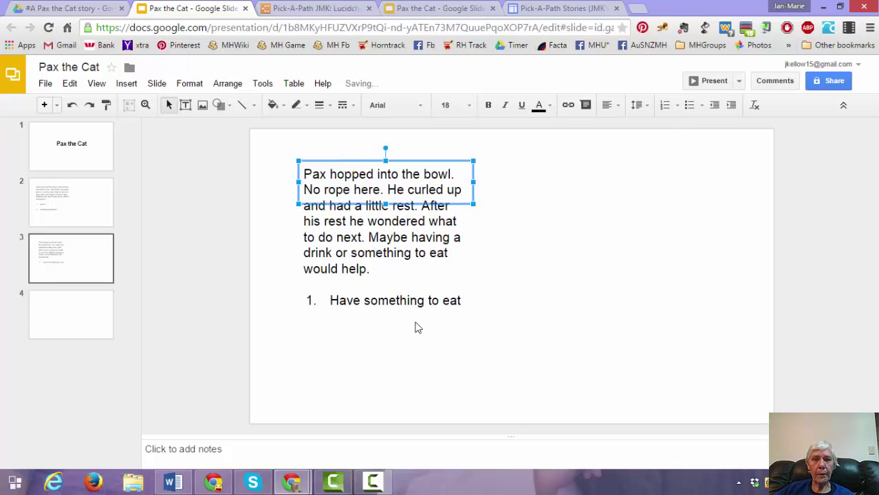
{"action": "left_click", "coordinate": [462, 301]}
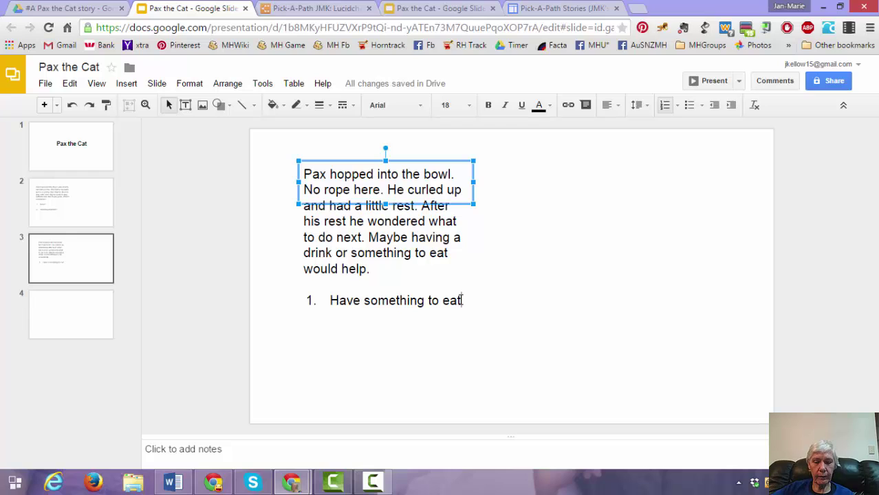
{"action": "type", "text": "?"}
{"action": "key", "text": "Return"}
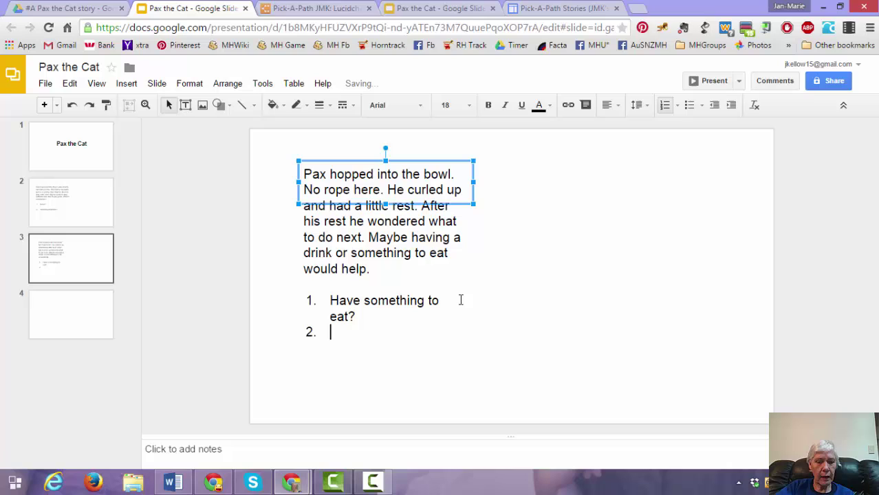
{"action": "type", "text": "Have someth"}
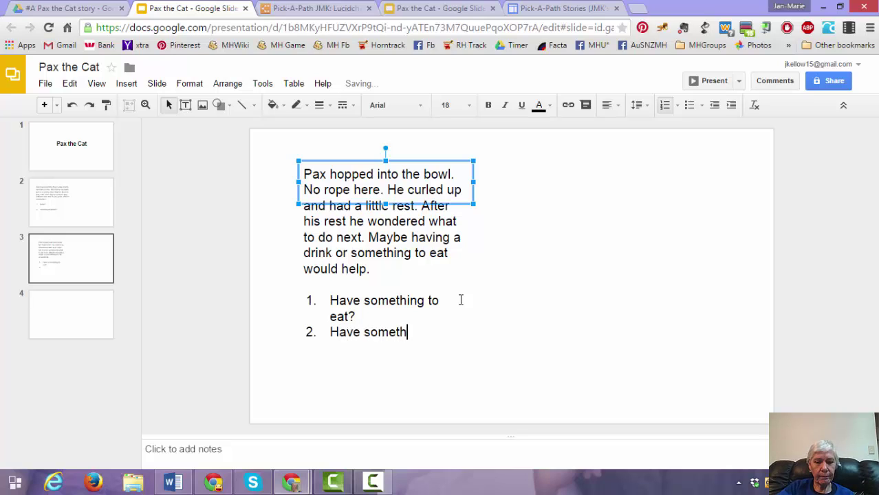
{"action": "type", "text": "ing to dr"}
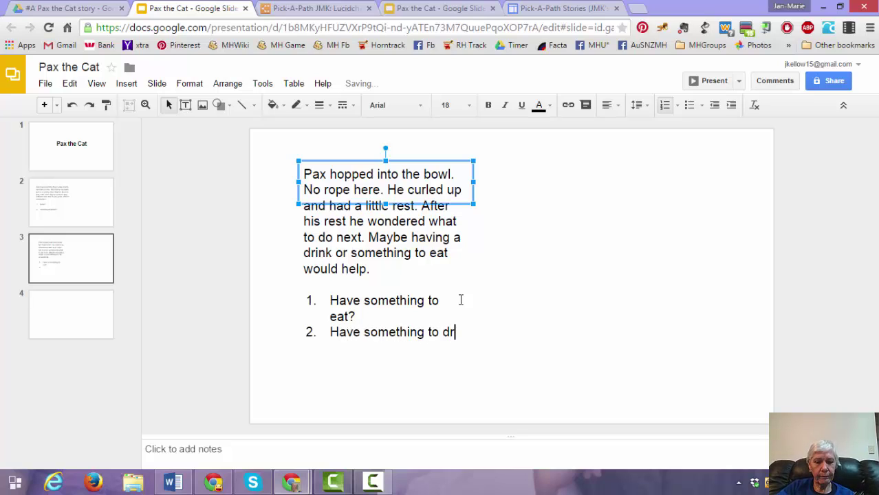
{"action": "type", "text": "ink?"}
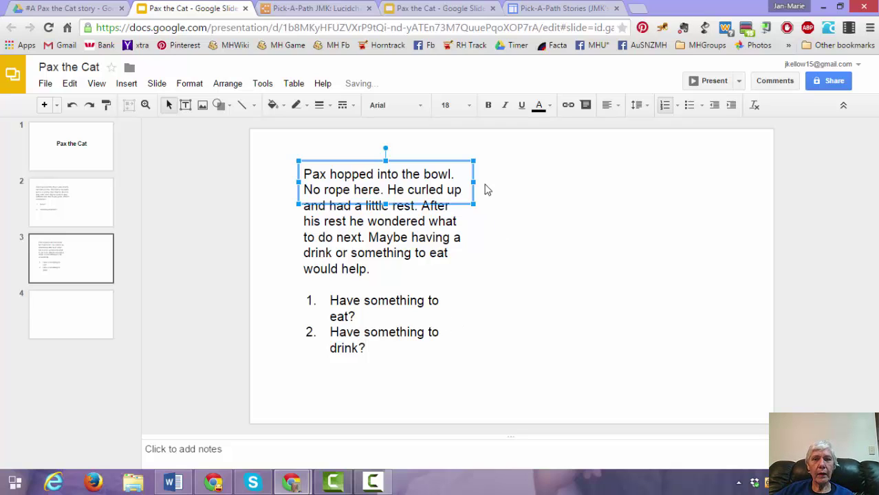
{"action": "left_click_drag", "start_coordinate": [474, 182], "coordinate": [499, 188]}
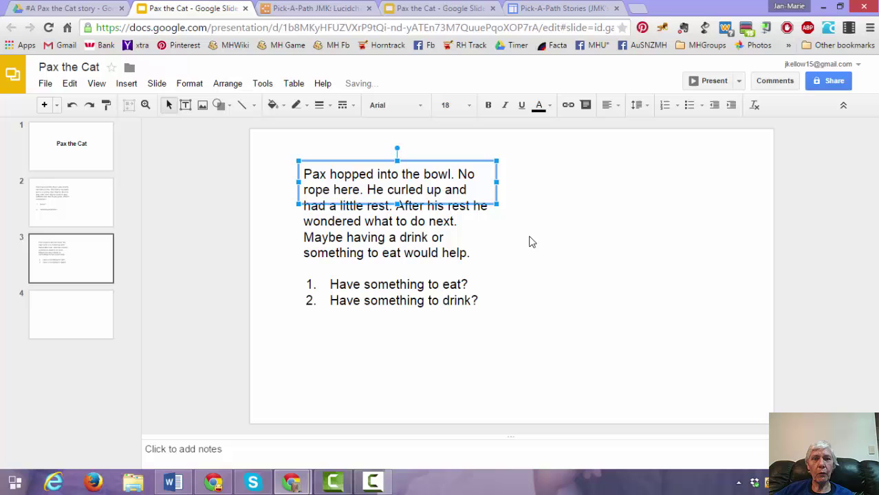
{"action": "left_click", "coordinate": [497, 338]}
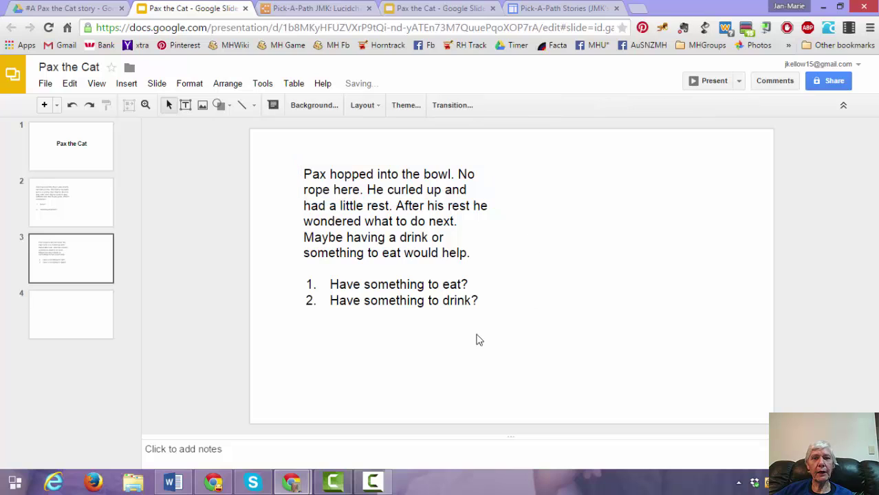
{"action": "left_click", "coordinate": [476, 284]}
{"action": "key", "text": "Return"}
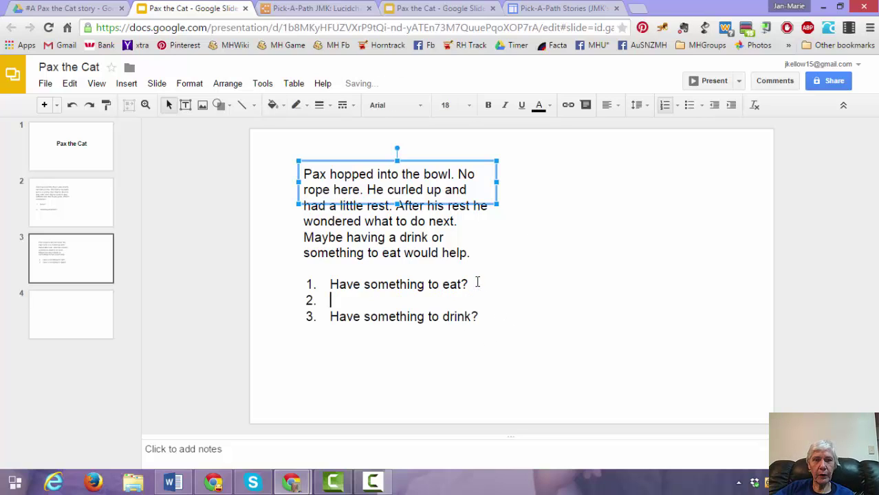
{"action": "key", "text": "BackSpace"}
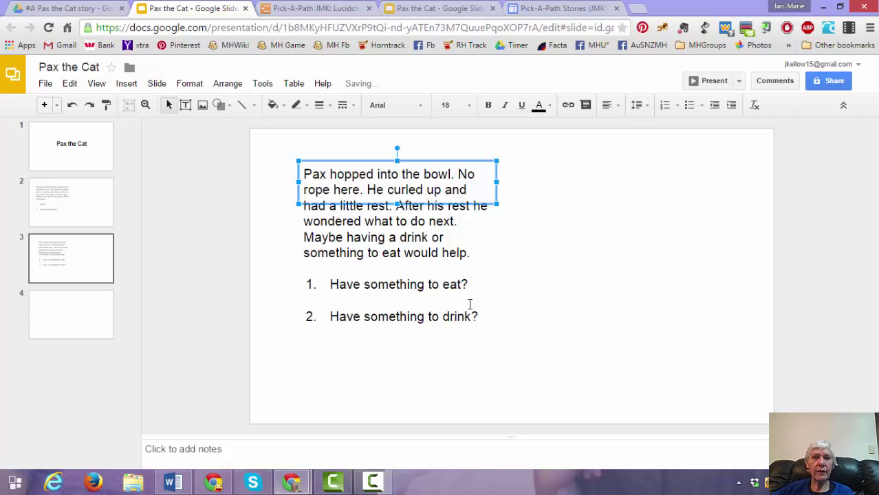
{"action": "left_click", "coordinate": [419, 372]}
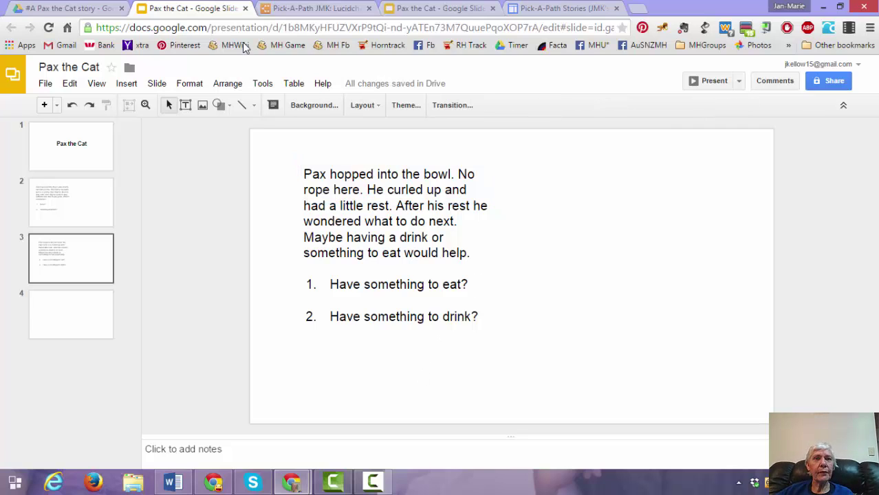
Go to blank slide 4 and select the washing machine paragraph in the Lucidchart flowchart
{"action": "left_click", "coordinate": [60, 222]}
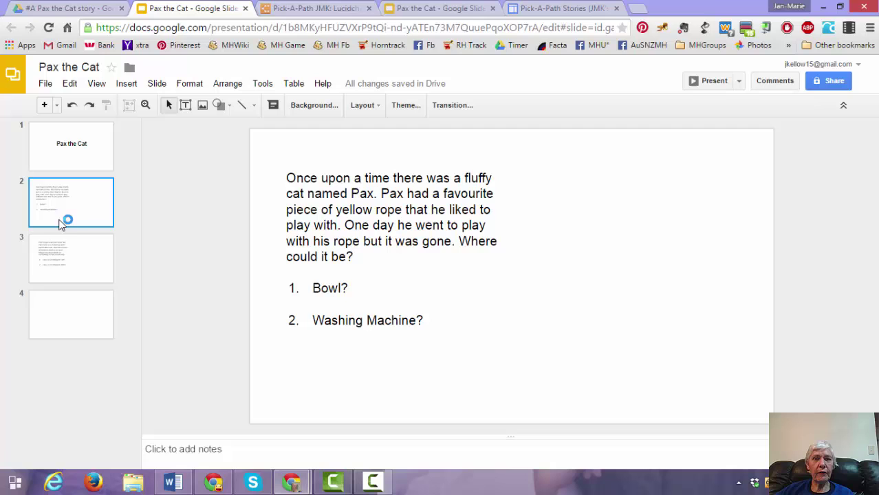
{"action": "left_click", "coordinate": [60, 317]}
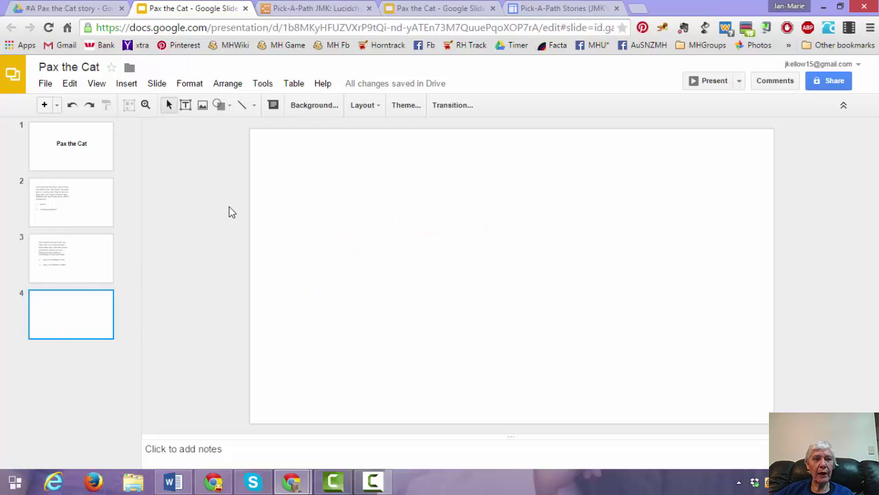
{"action": "left_click", "coordinate": [291, 10]}
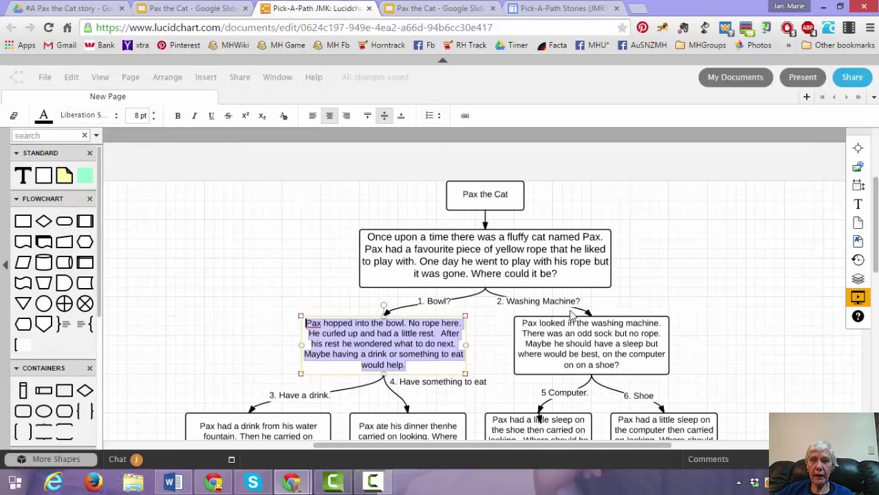
{"action": "left_click", "coordinate": [623, 350]}
{"action": "left_click", "coordinate": [623, 353]}
{"action": "key", "text": "ctrl+c"}
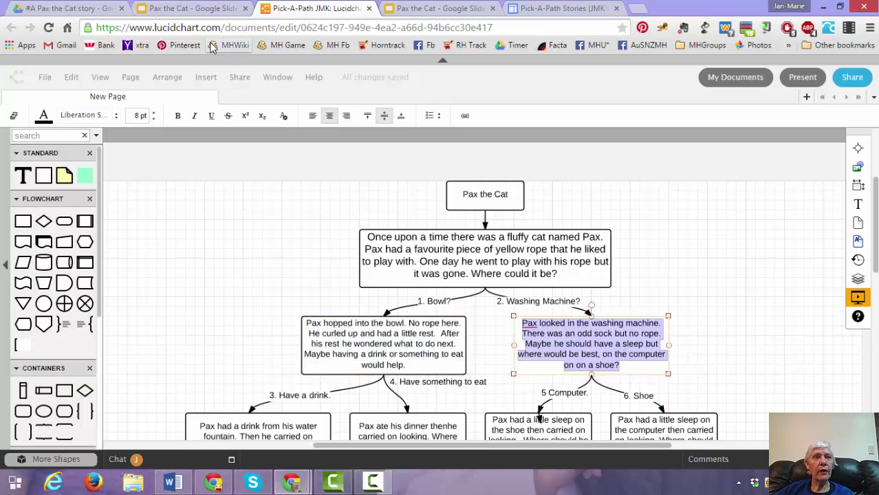
{"action": "left_click", "coordinate": [196, 9]}
Paste 'Pax looked in the washing machine…' onto slide 4 at 18 pt, widened, without the duplicate 'on'
{"action": "left_click", "coordinate": [350, 258]}
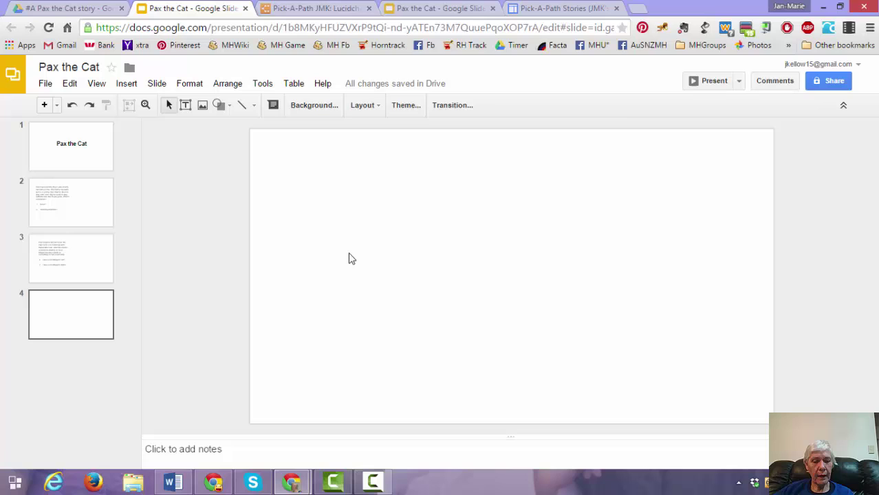
{"action": "key", "text": "ctrl+v"}
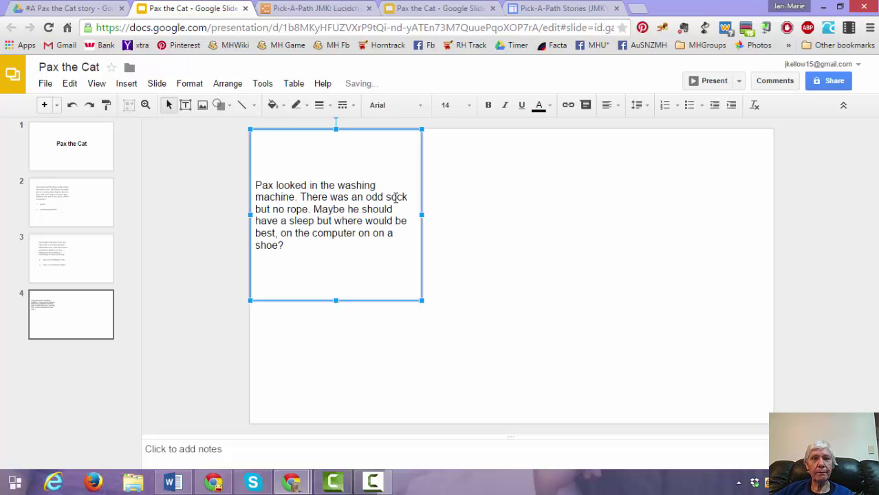
{"action": "left_click", "coordinate": [472, 108]}
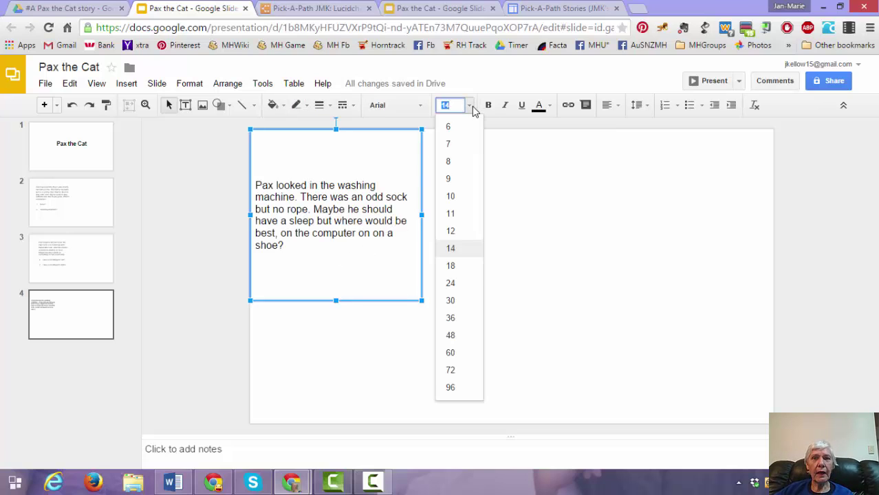
{"action": "left_click", "coordinate": [464, 267]}
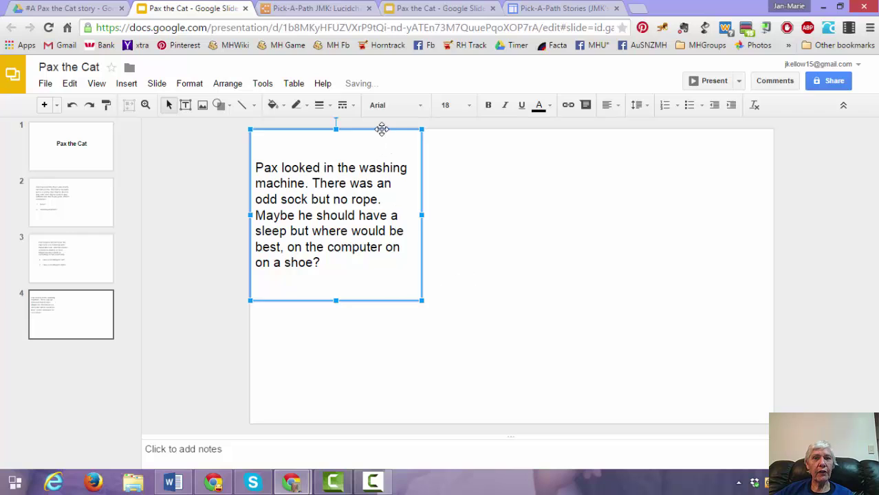
{"action": "left_click_drag", "start_coordinate": [381, 129], "coordinate": [397, 146]}
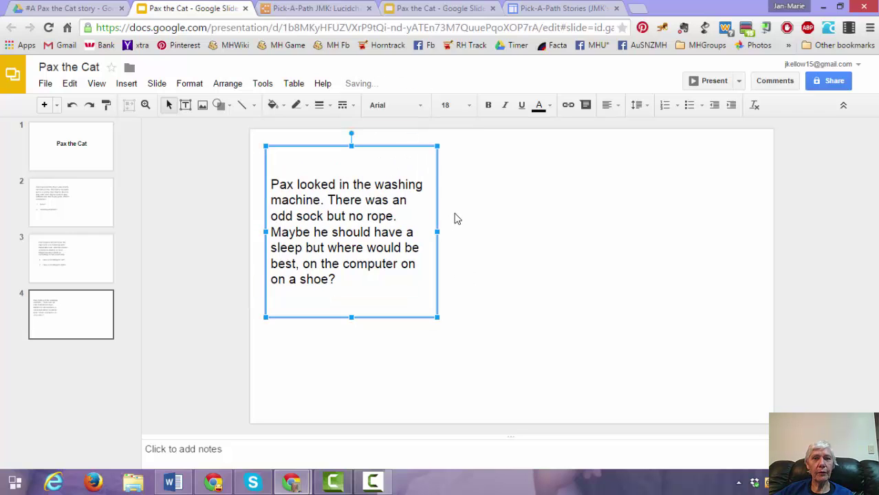
{"action": "left_click_drag", "start_coordinate": [444, 231], "coordinate": [455, 233]}
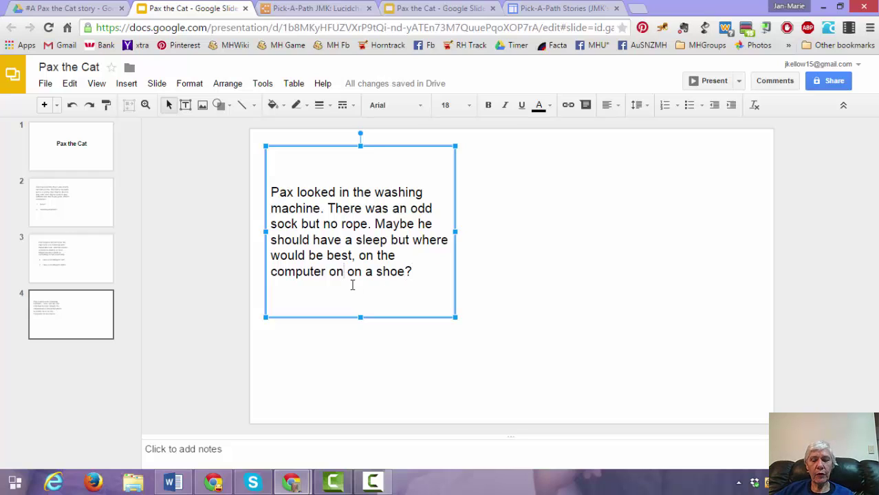
{"action": "key", "text": "BackSpace"}
{"action": "key", "text": "BackSpace"}
{"action": "key", "text": "BackSpace"}
Below the slide 4 story, list '1. On the computer?' and '2. On a shoe?' with a blank line between
{"action": "left_click", "coordinate": [399, 271]}
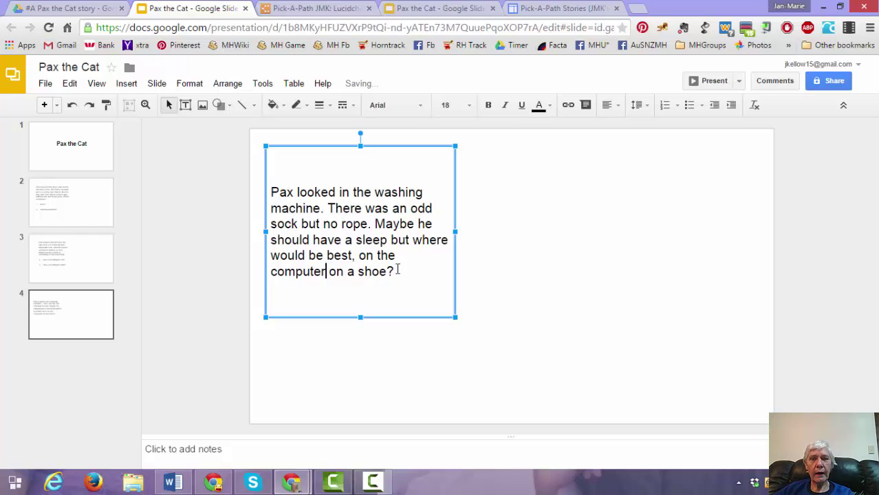
{"action": "key", "text": "Return"}
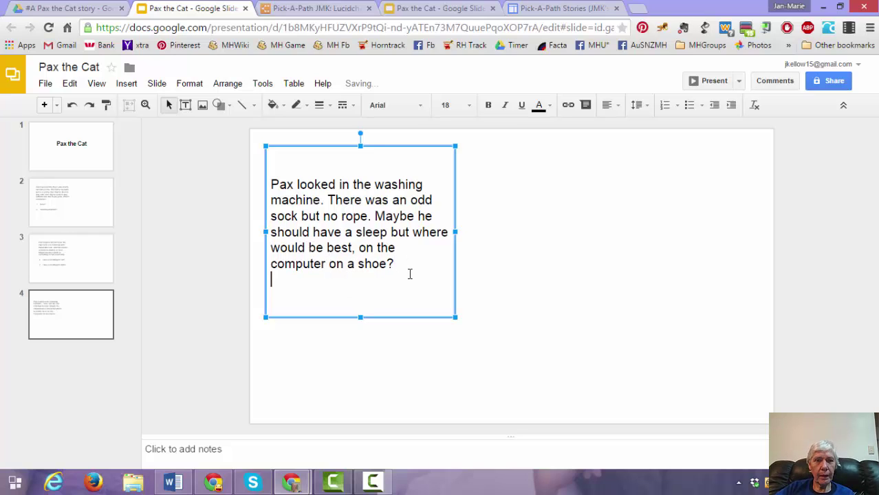
{"action": "key", "text": "Return"}
{"action": "type", "text": "1. "}
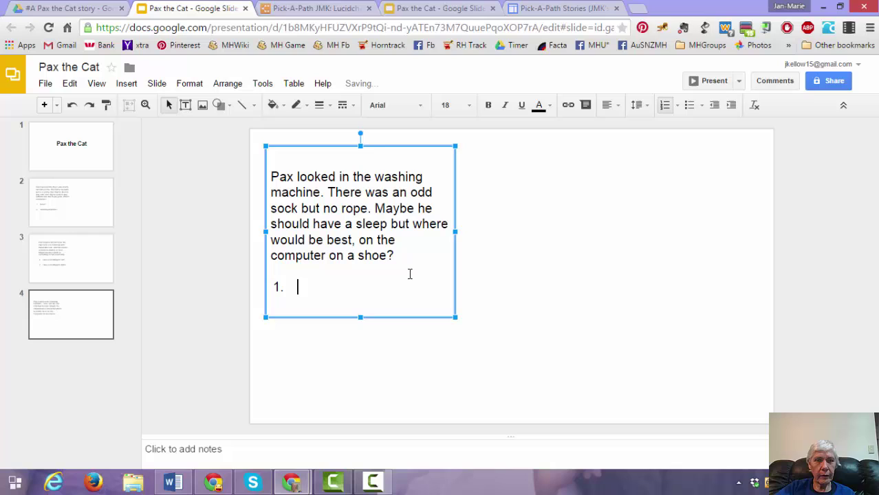
{"action": "type", "text": "Comp"}
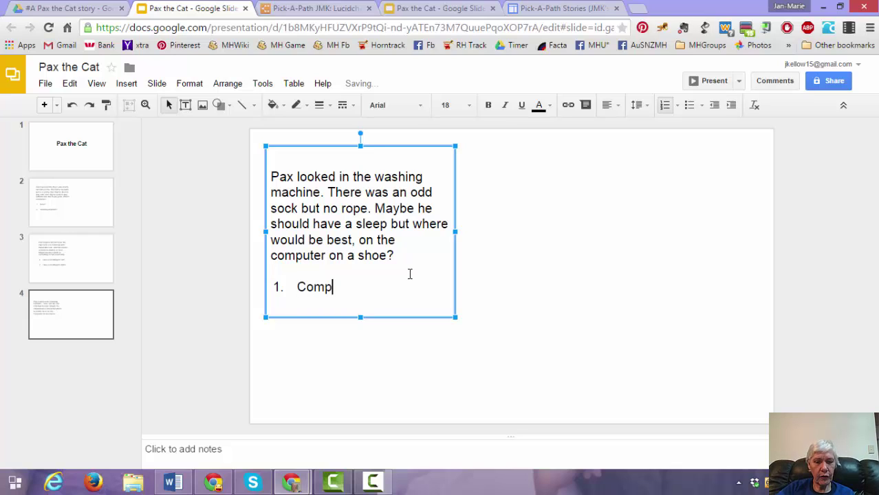
{"action": "key", "text": "BackSpace"}
{"action": "key", "text": "BackSpace"}
{"action": "key", "text": "BackSpace"}
{"action": "key", "text": "BackSpace"}
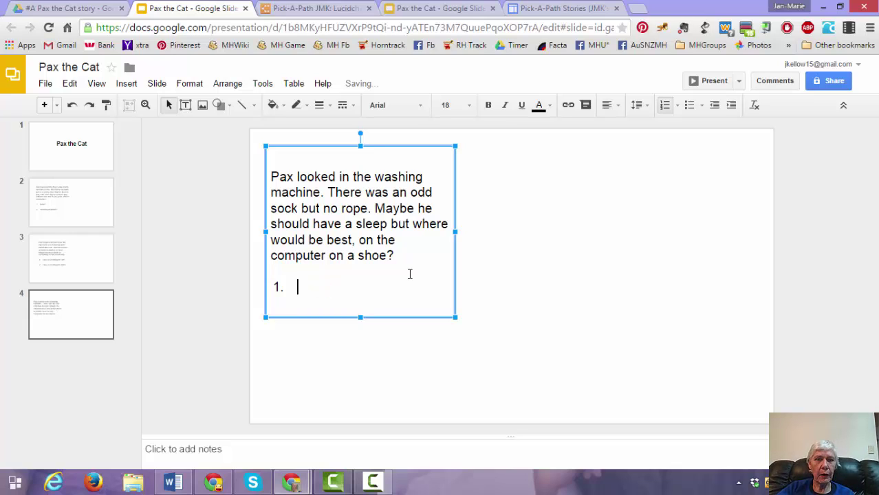
{"action": "type", "text": "On the c"}
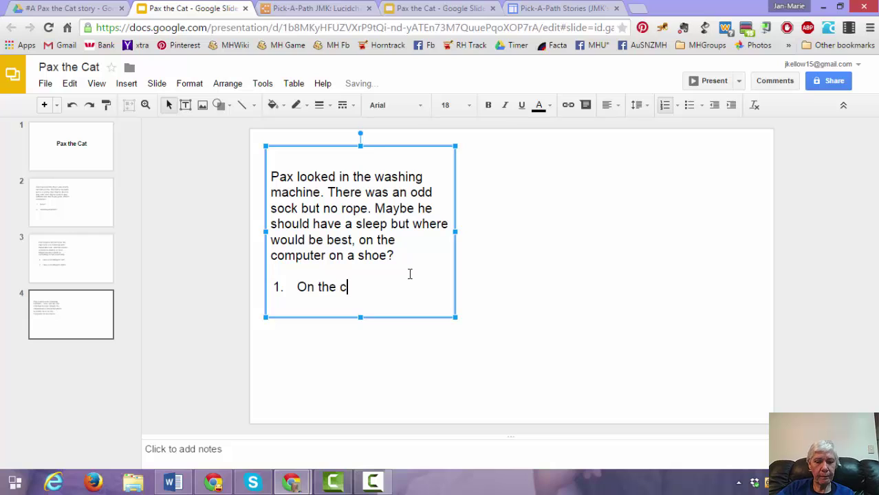
{"action": "type", "text": "omputer"}
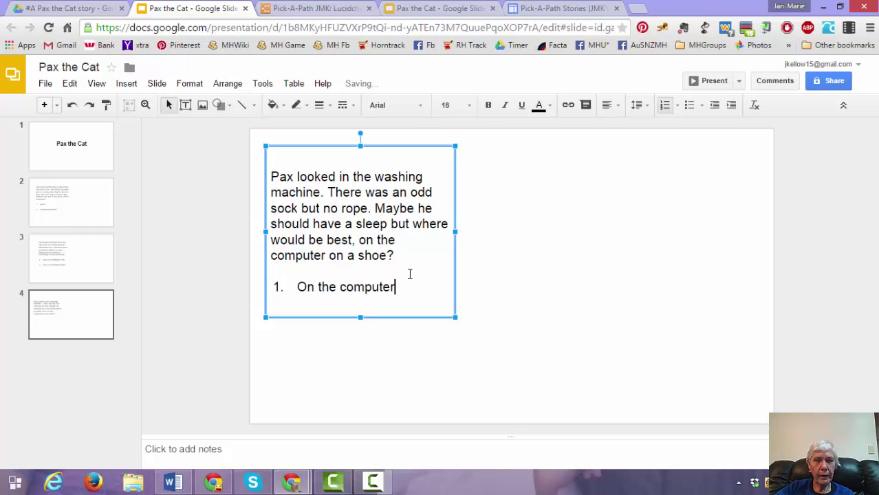
{"action": "type", "text": "?"}
{"action": "key", "text": "Return"}
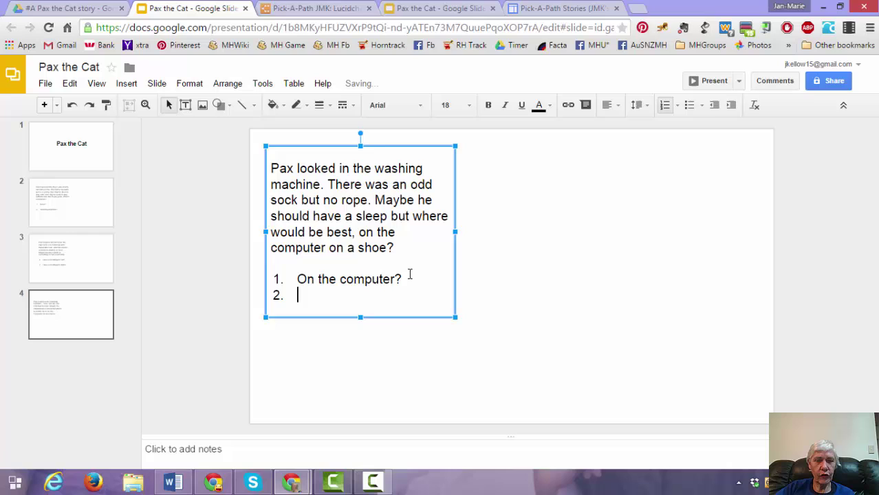
{"action": "type", "text": "On"}
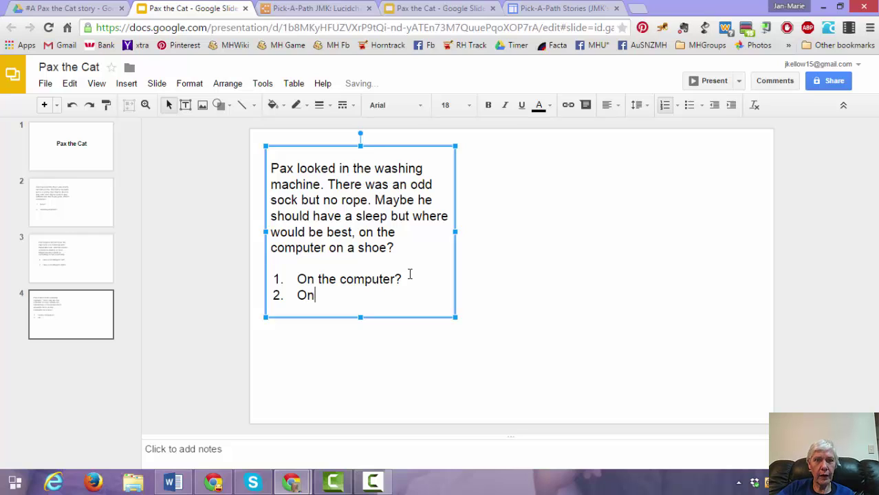
{"action": "type", "text": " a sho"}
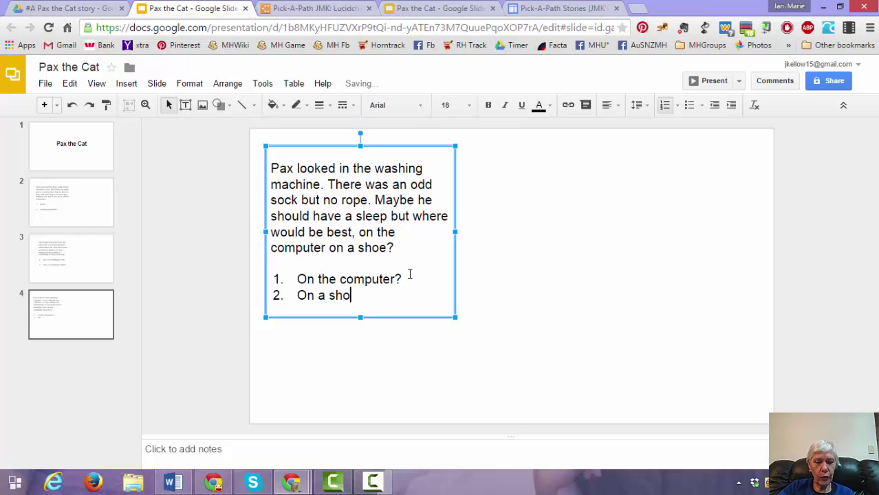
{"action": "type", "text": "e?"}
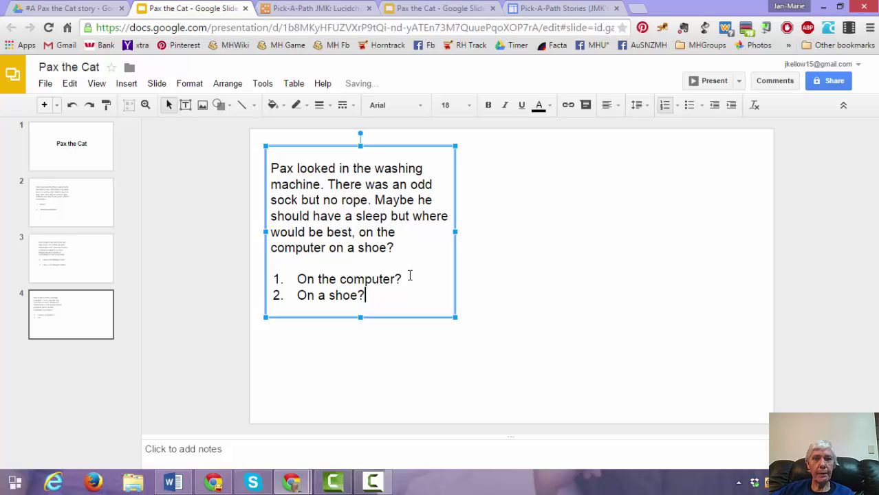
{"action": "key", "text": "Return"}
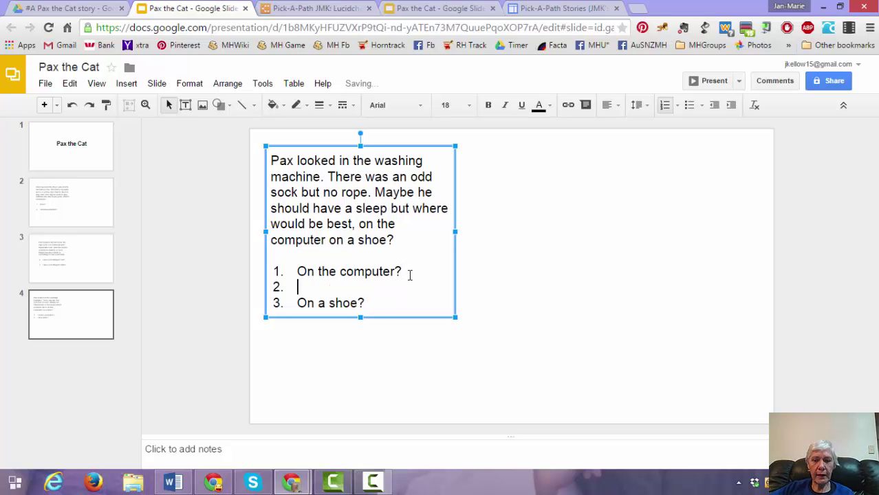
{"action": "key", "text": "BackSpace"}
{"action": "left_click", "coordinate": [407, 375]}
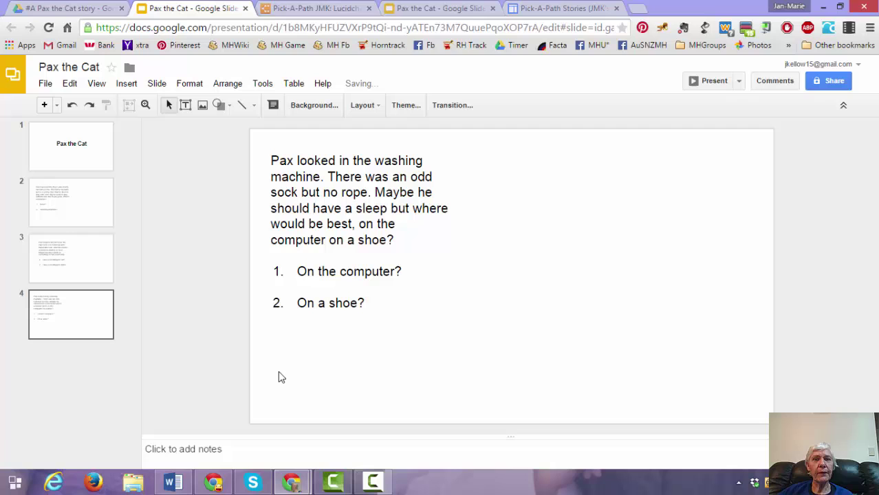
Go to slide 2, start a link on Bowl?, and check slide 3's story before returning
{"action": "left_click", "coordinate": [108, 269]}
{"action": "left_click", "coordinate": [101, 299]}
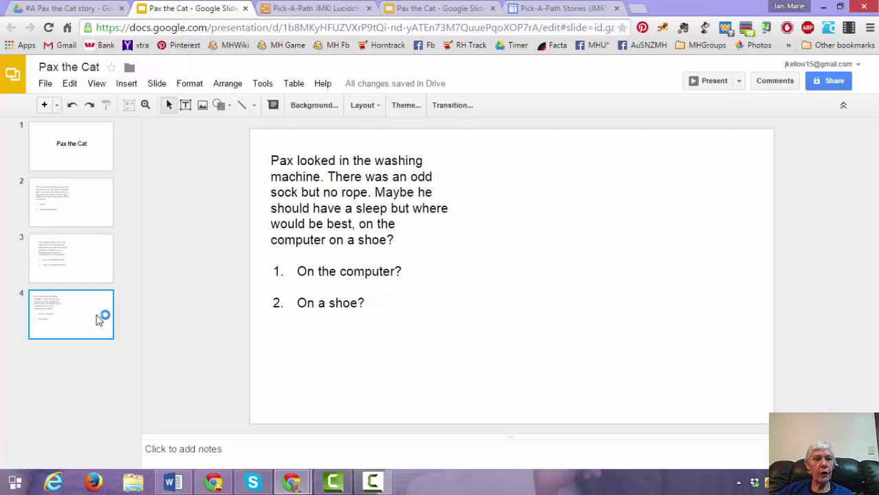
{"action": "left_click", "coordinate": [82, 218]}
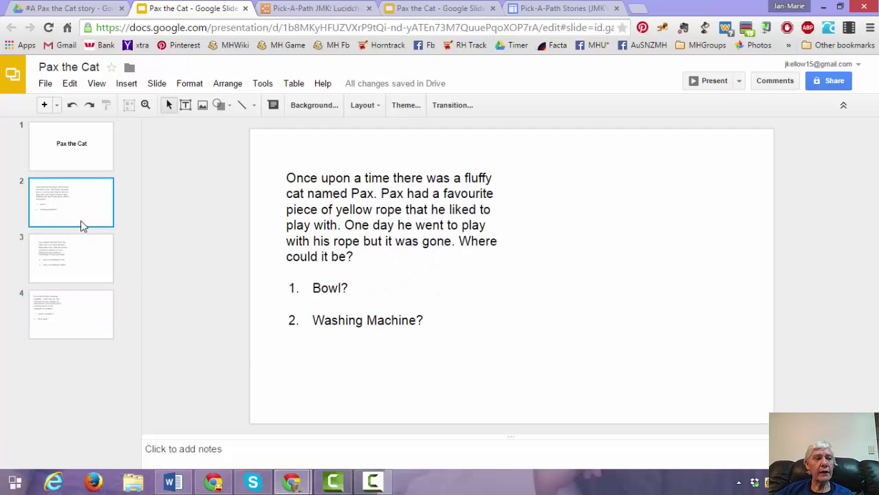
{"action": "left_click", "coordinate": [354, 289]}
{"action": "left_click_drag", "start_coordinate": [354, 289], "coordinate": [315, 295]}
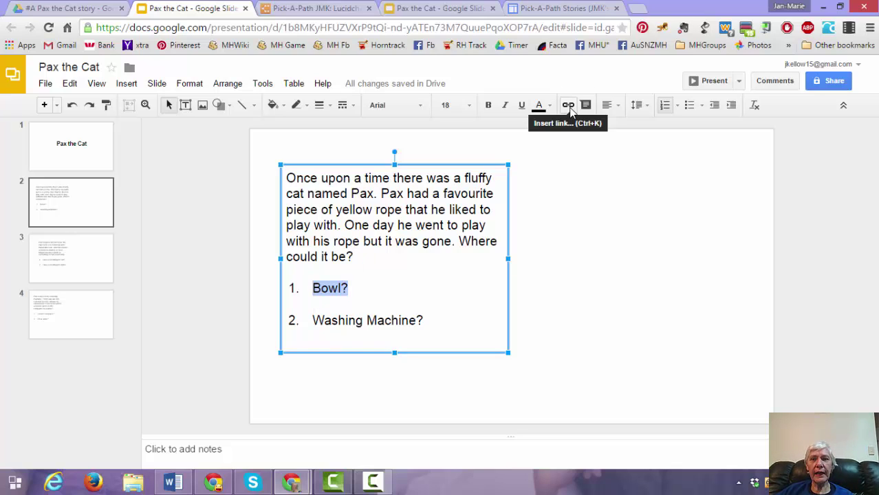
{"action": "left_click", "coordinate": [569, 107]}
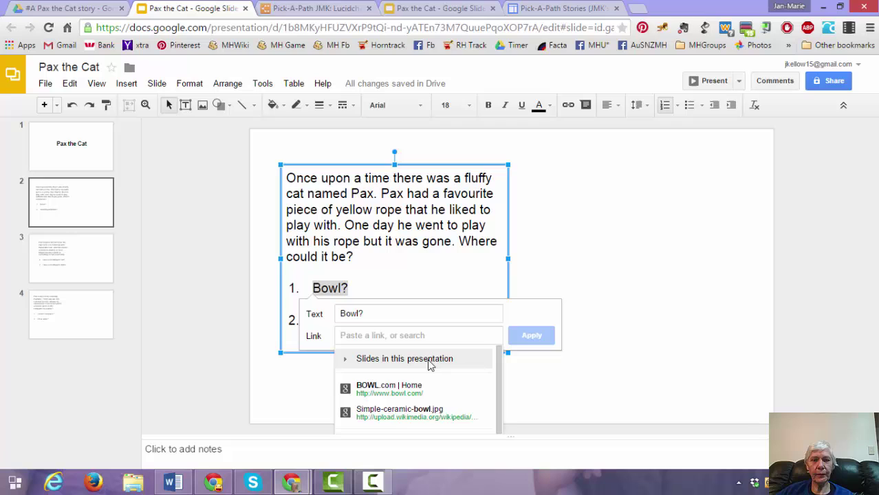
{"action": "left_click", "coordinate": [428, 362]}
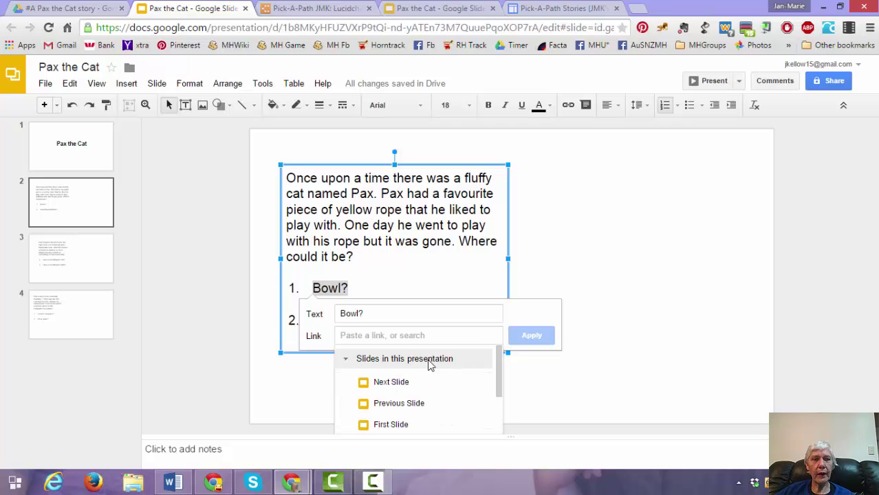
{"action": "left_click", "coordinate": [78, 269]}
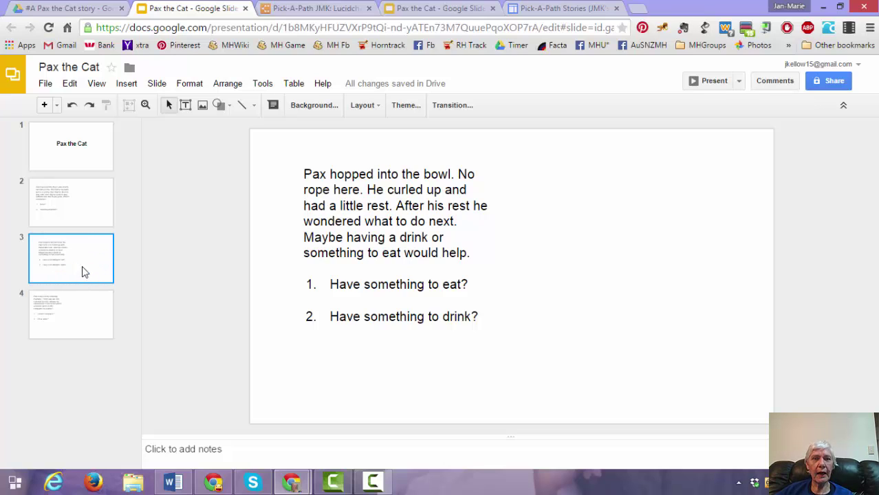
{"action": "left_click", "coordinate": [85, 216]}
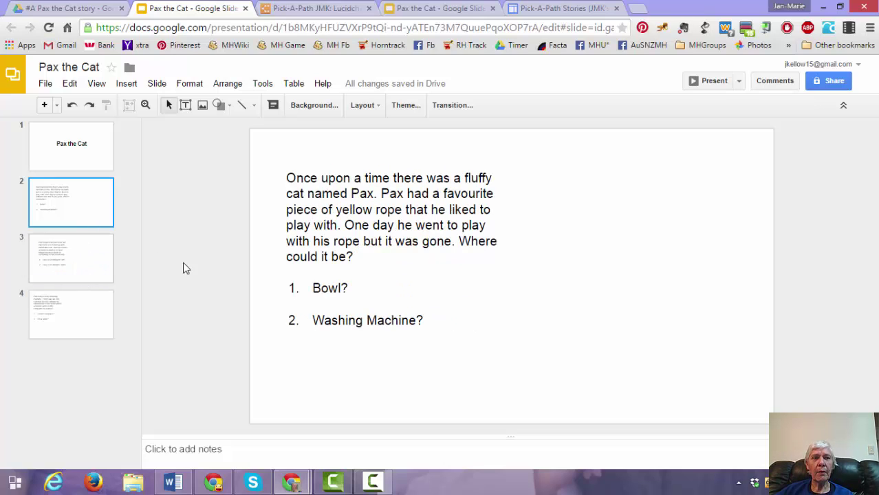
Reselect Bowl? on slide 2 and link it to Slide 3 of this presentation
{"action": "double_click", "coordinate": [349, 288]}
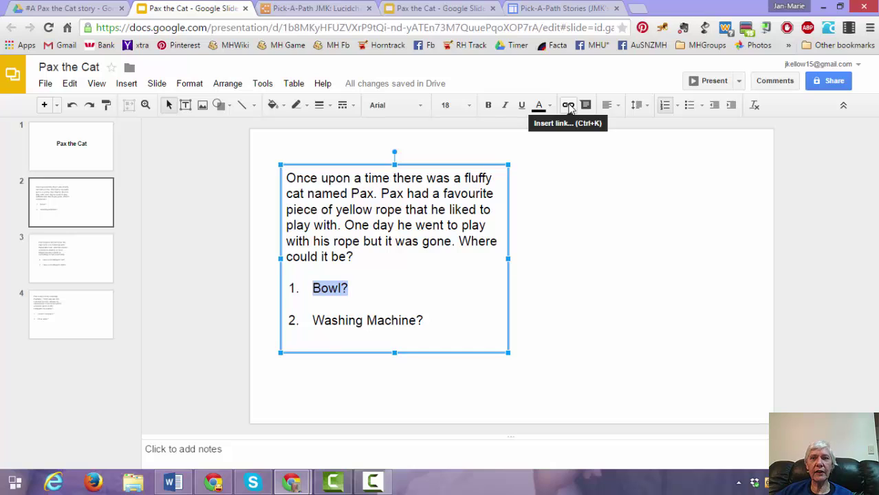
{"action": "left_click", "coordinate": [568, 105]}
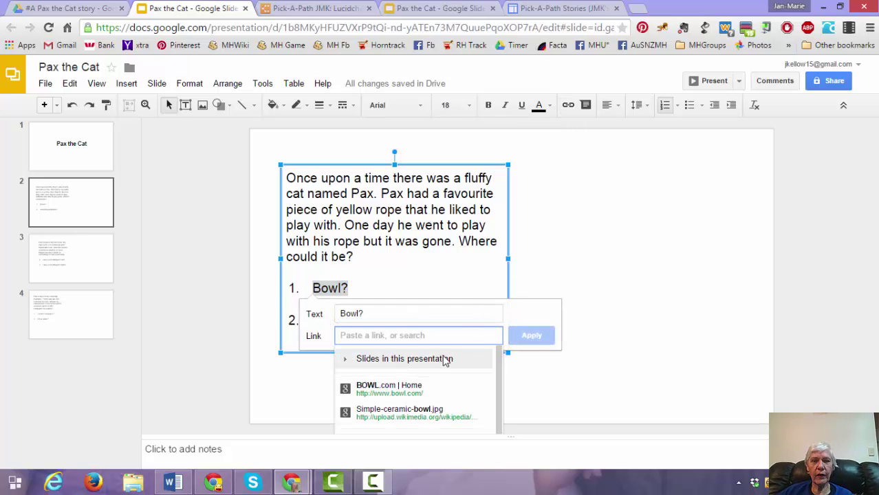
{"action": "left_click", "coordinate": [445, 361]}
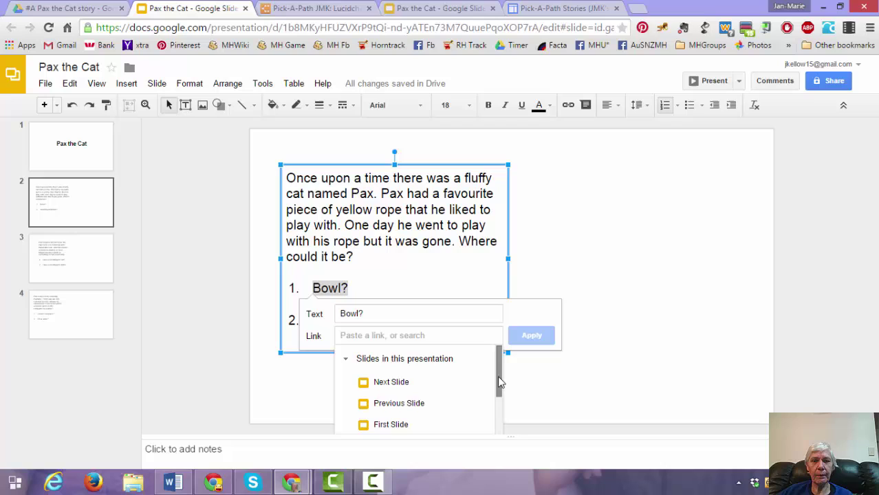
{"action": "left_click_drag", "start_coordinate": [497, 375], "coordinate": [499, 420]}
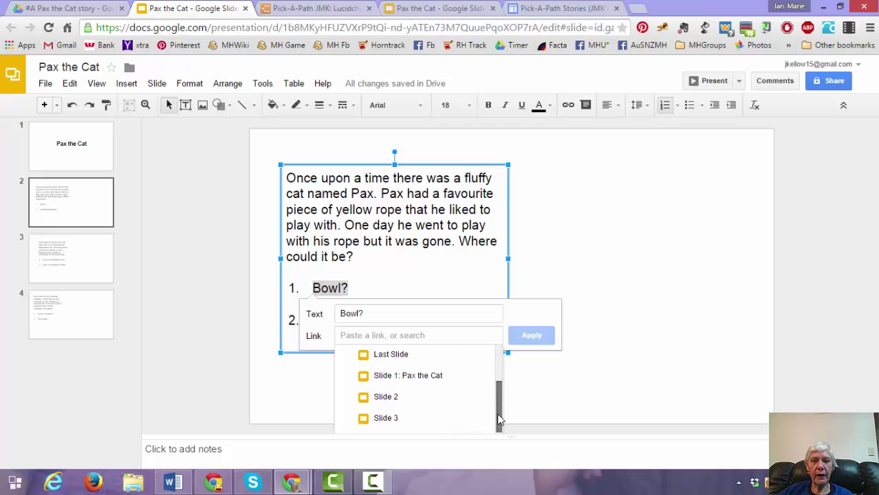
{"action": "left_click", "coordinate": [413, 417]}
{"action": "left_click", "coordinate": [527, 338]}
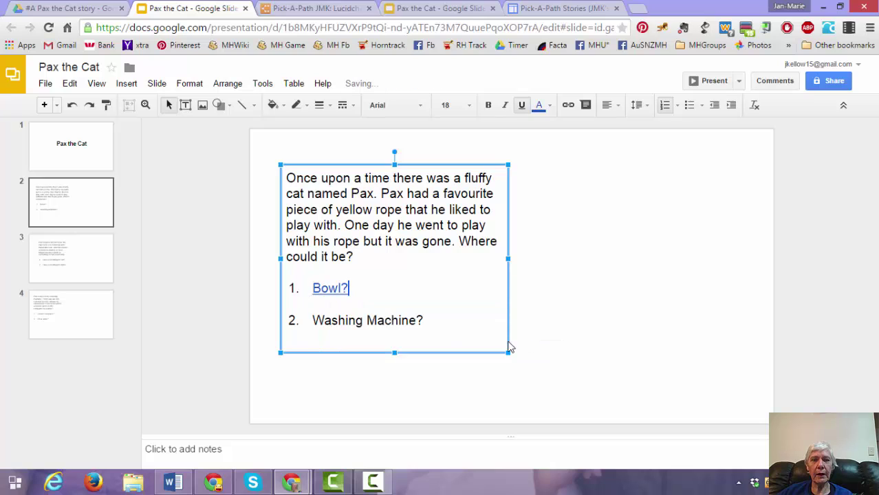
Link the choice Washing Machine? on slide 2 to Slide 4
{"action": "left_click_drag", "start_coordinate": [428, 322], "coordinate": [312, 329]}
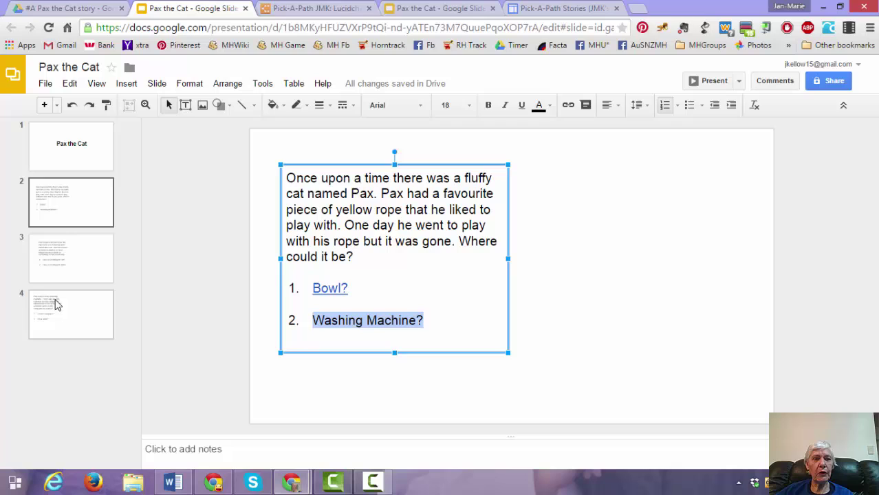
{"action": "left_click", "coordinate": [569, 107]}
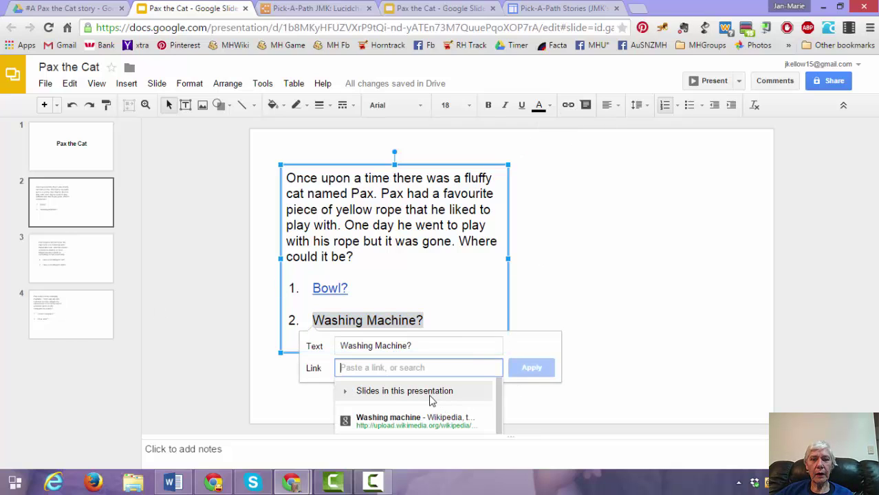
{"action": "left_click", "coordinate": [434, 391]}
{"action": "left_click_drag", "start_coordinate": [492, 393], "coordinate": [499, 454]}
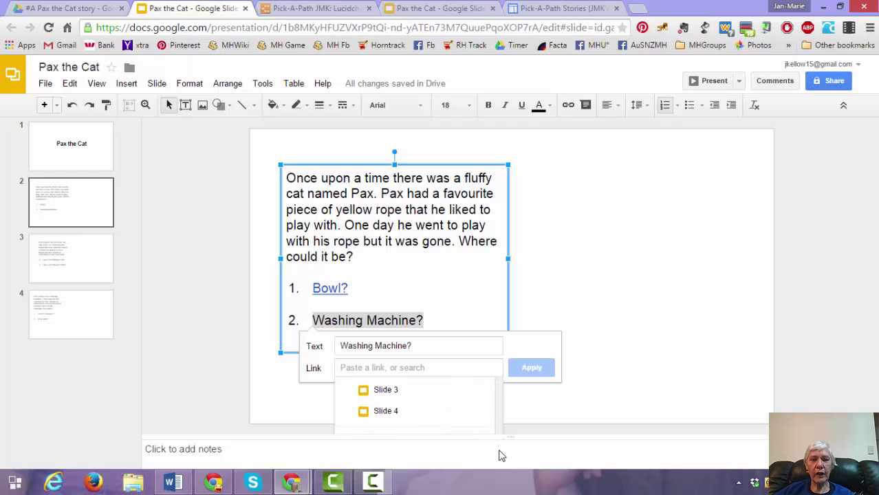
{"action": "left_click", "coordinate": [389, 413]}
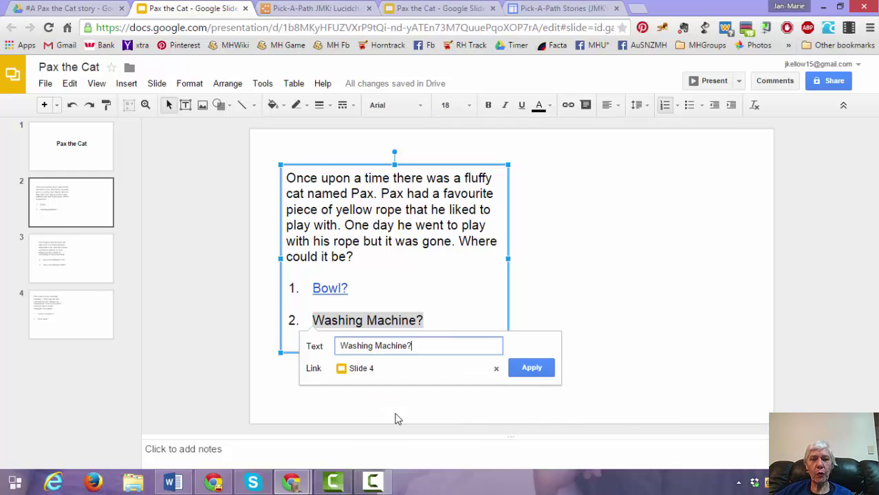
{"action": "left_click", "coordinate": [532, 368]}
{"action": "left_click", "coordinate": [563, 312]}
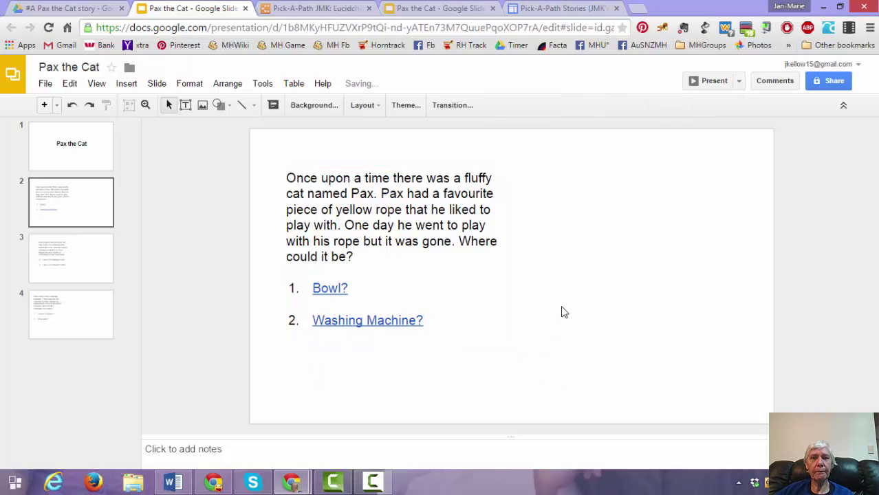
Follow the Bowl? link to confirm it reaches slide 3, then review slides 4 and 3
{"action": "left_click", "coordinate": [89, 218]}
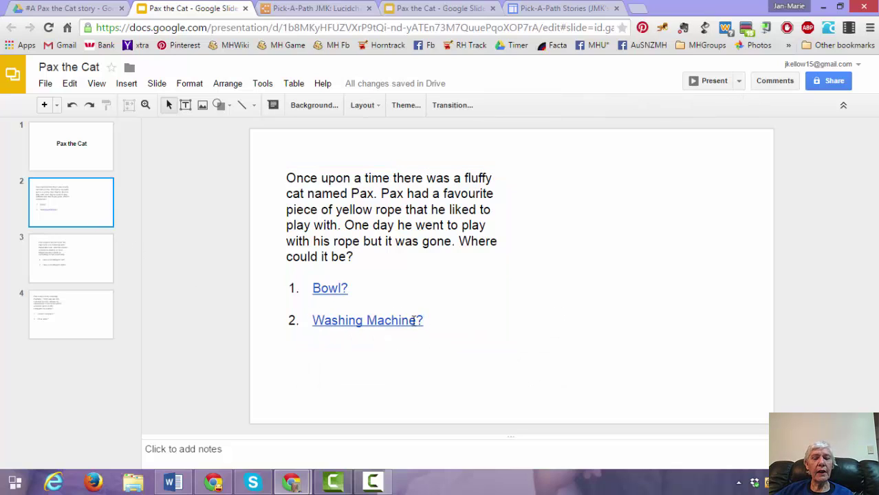
{"action": "left_click", "coordinate": [332, 288]}
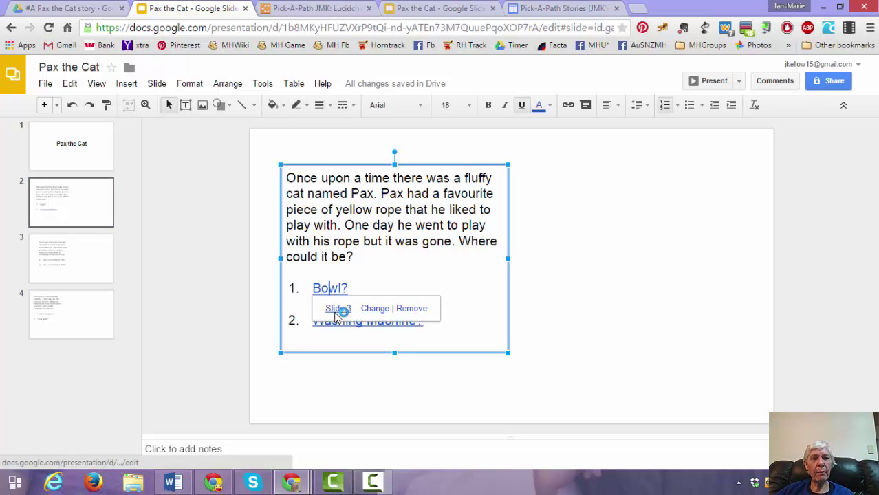
{"action": "left_click", "coordinate": [338, 309]}
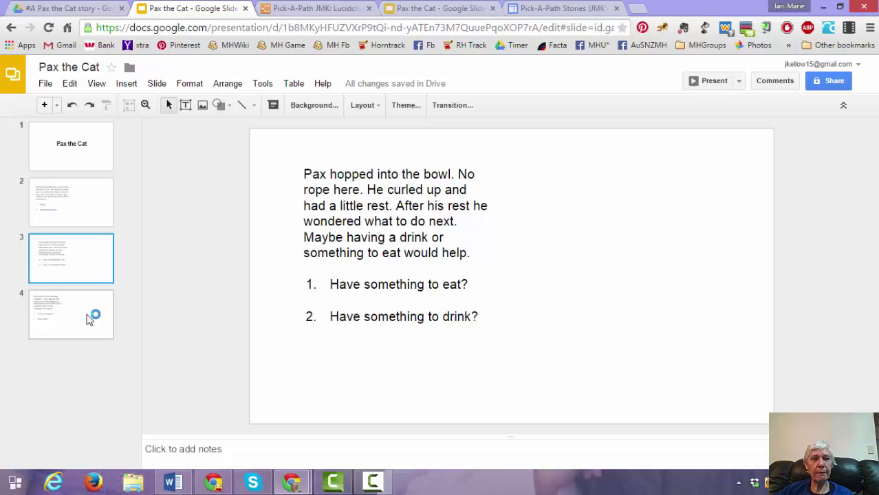
{"action": "left_click", "coordinate": [70, 219]}
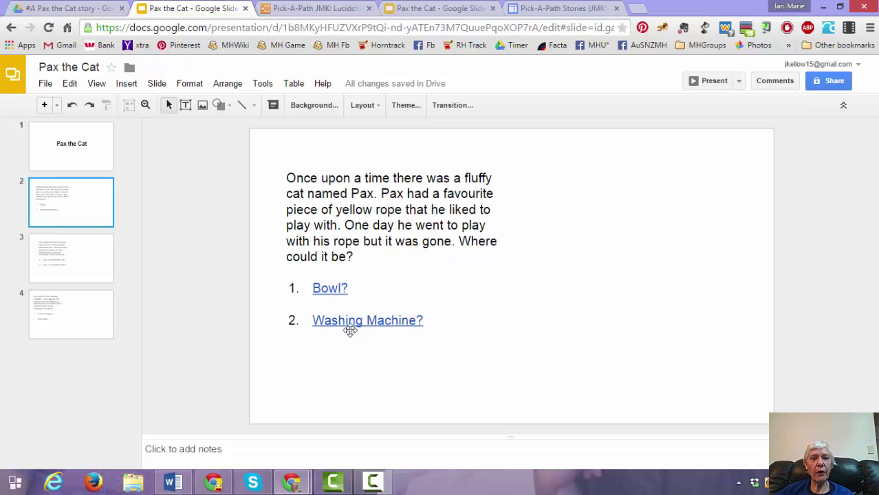
{"action": "left_click", "coordinate": [93, 320]}
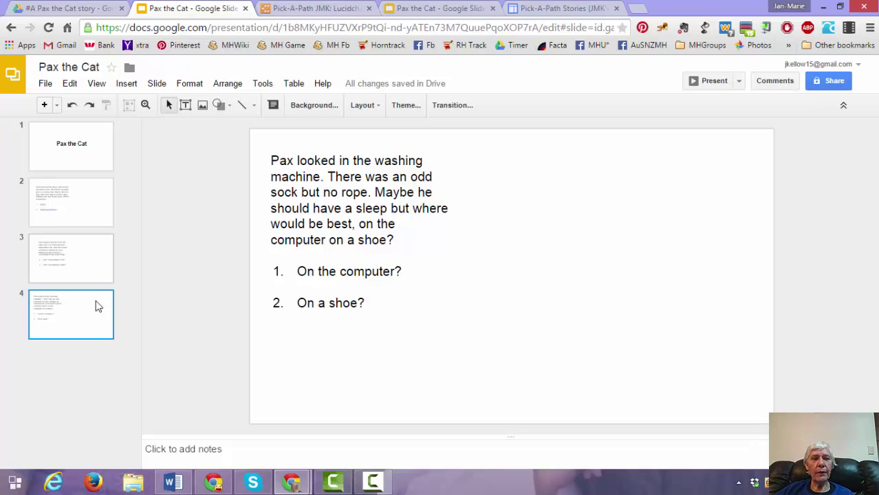
{"action": "left_click", "coordinate": [94, 271]}
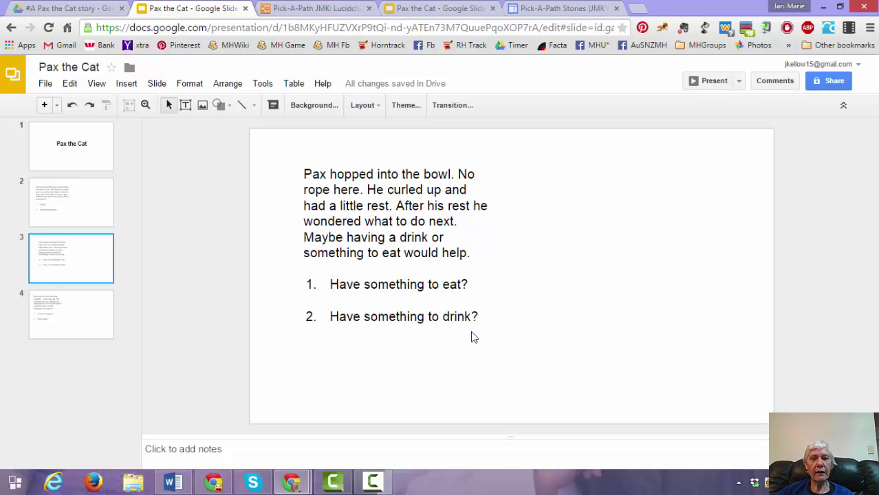
Return to slide 4, the washing machine slide
{"action": "left_click", "coordinate": [92, 311]}
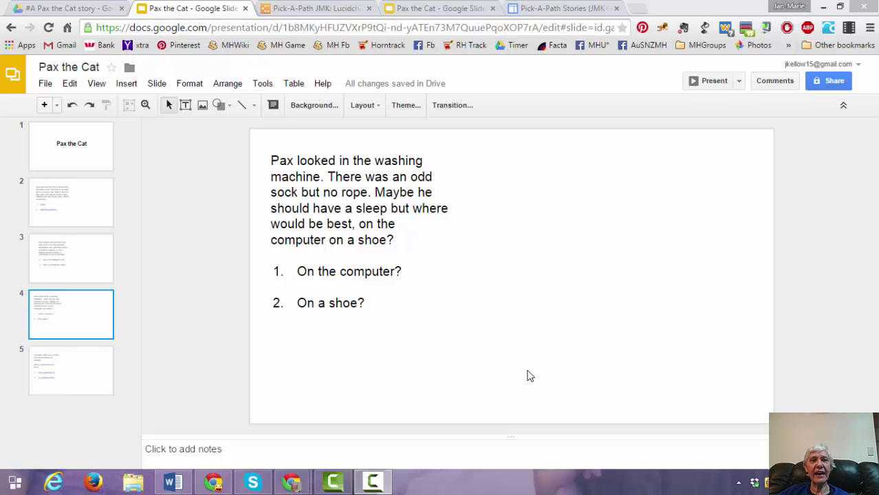
Set the background colour to light blue and apply it to all five slides
{"action": "left_click", "coordinate": [315, 110]}
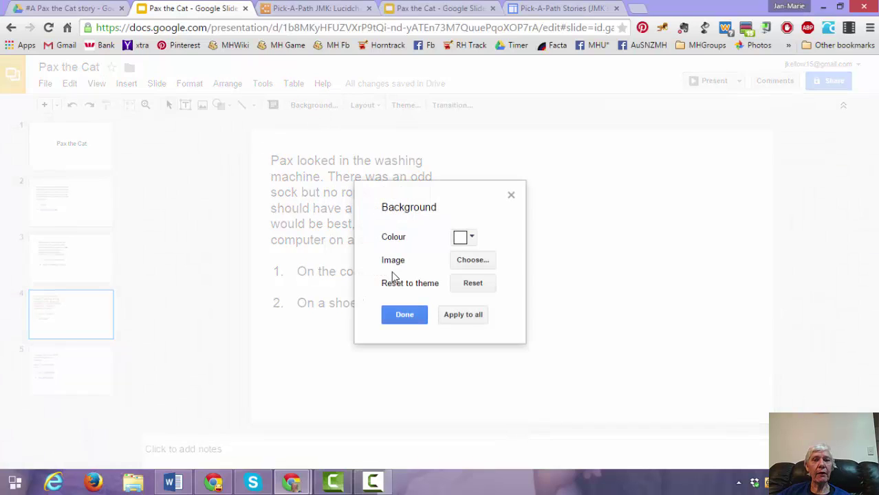
{"action": "left_click", "coordinate": [473, 238]}
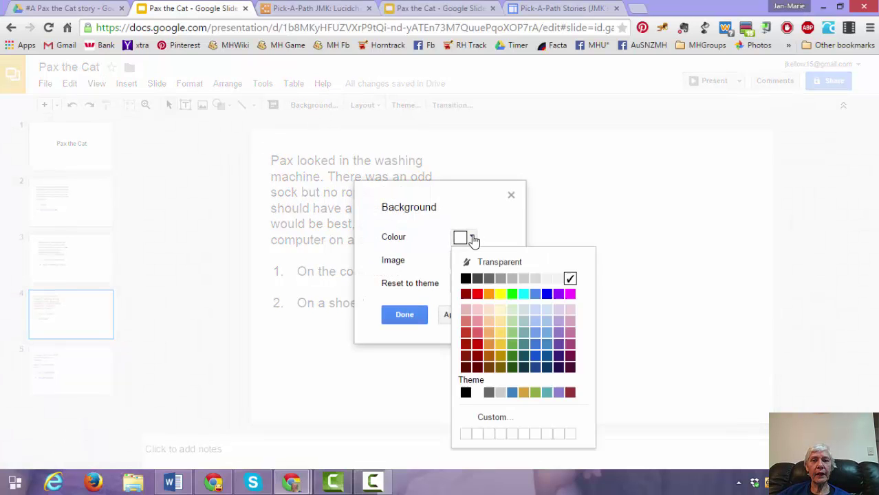
{"action": "left_click", "coordinate": [547, 312]}
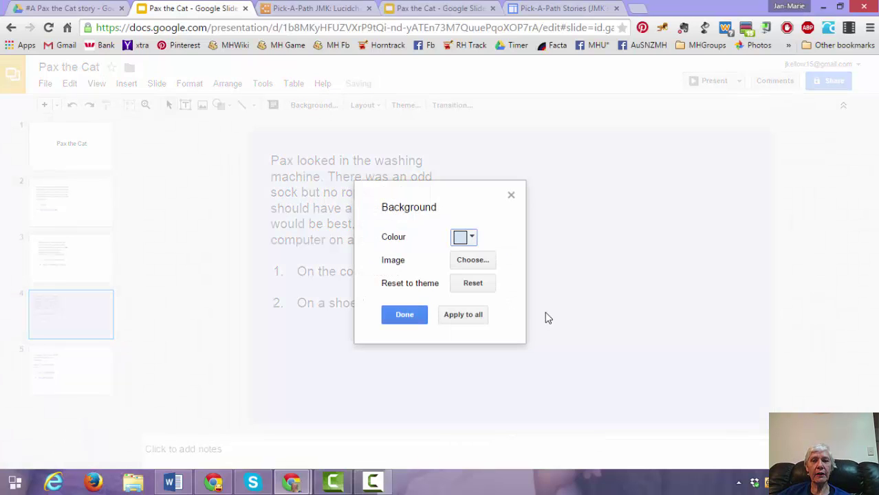
{"action": "left_click", "coordinate": [462, 317]}
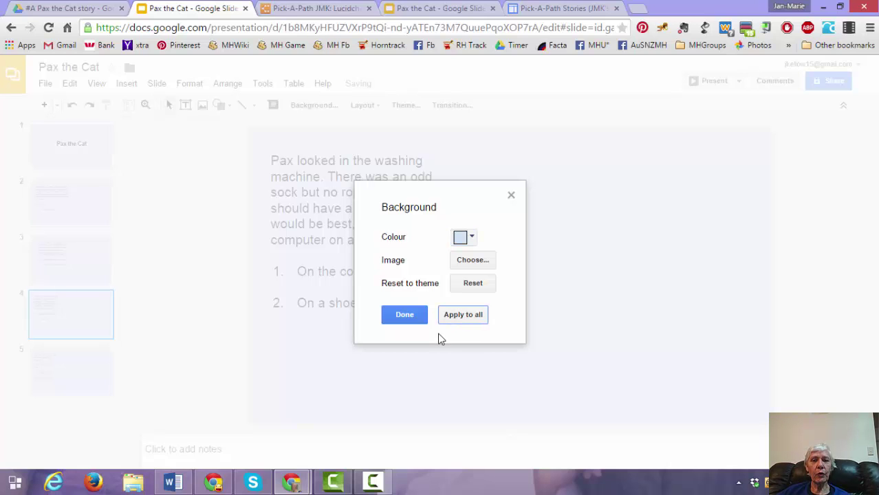
{"action": "left_click", "coordinate": [408, 322]}
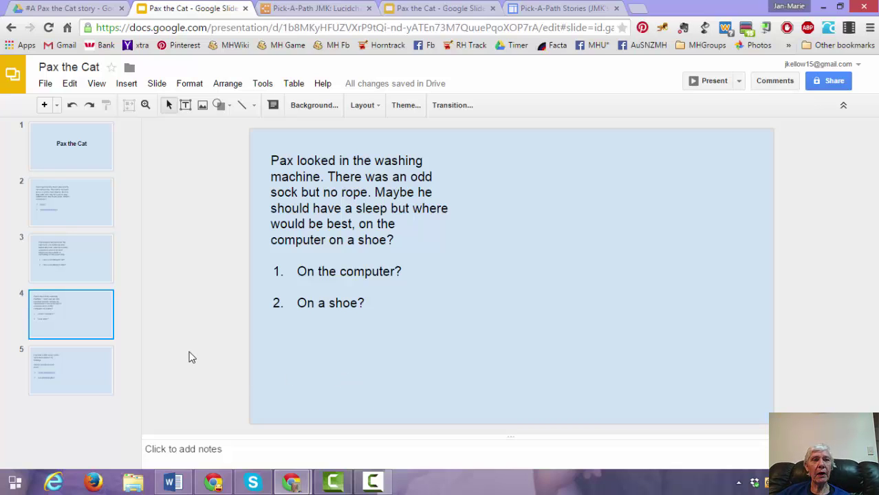
Go to slide 5, where Pax sleeps on the shoe
{"action": "left_click", "coordinate": [80, 361]}
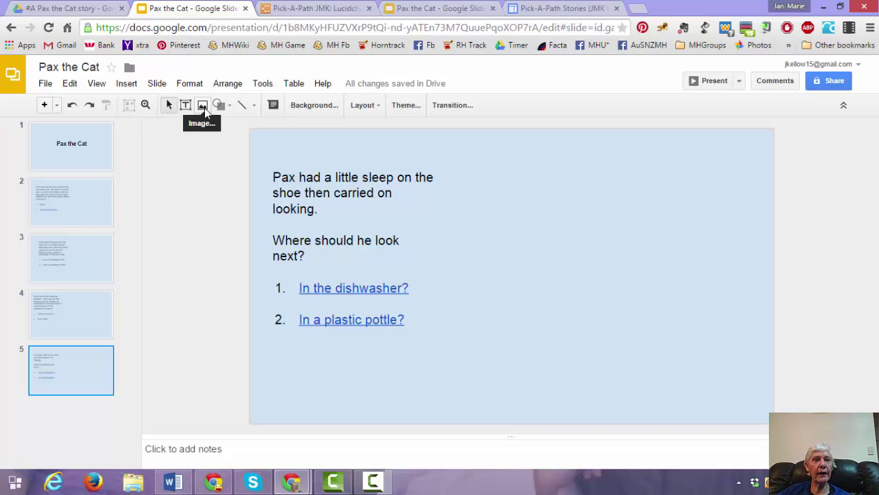
Insert Pax shoe.jpg from the #A Pax the Cat story Drive folder onto slide 5
{"action": "left_click", "coordinate": [126, 84]}
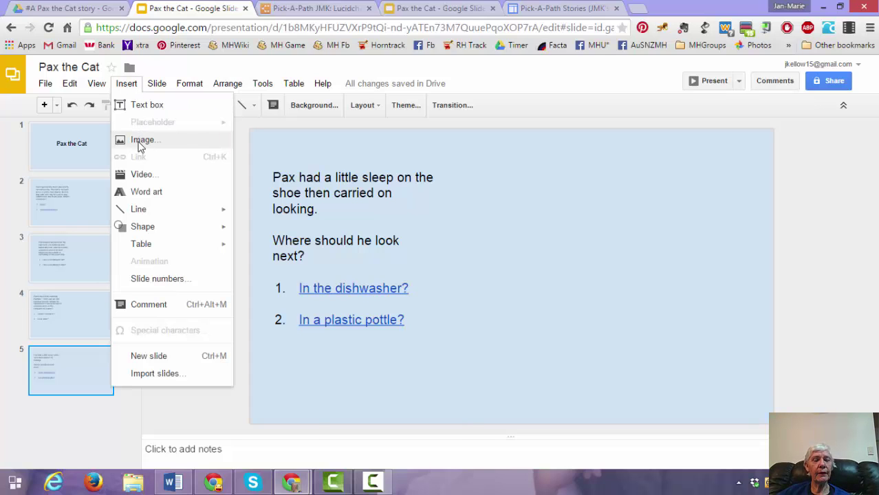
{"action": "left_click", "coordinate": [141, 143]}
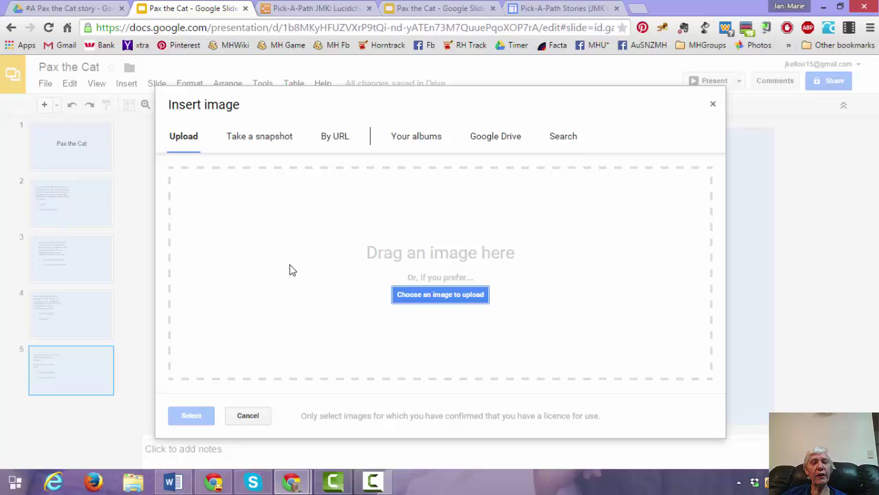
{"action": "left_click", "coordinate": [487, 139]}
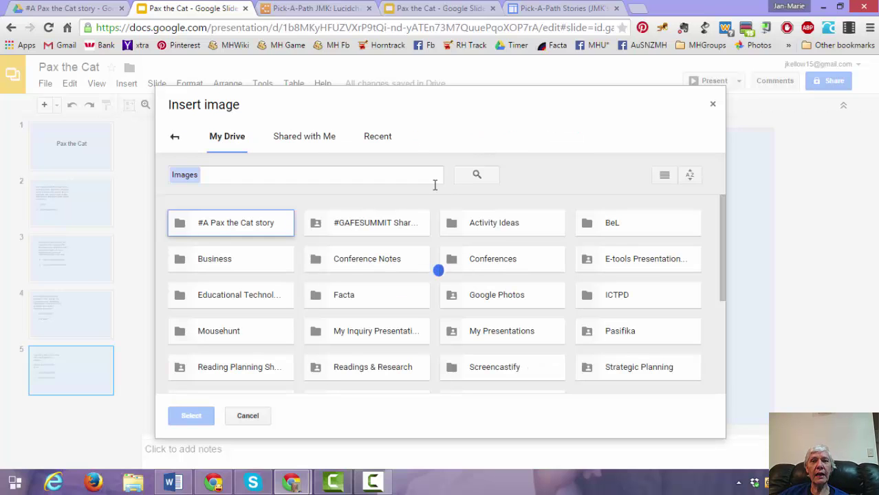
{"action": "double_click", "coordinate": [217, 223]}
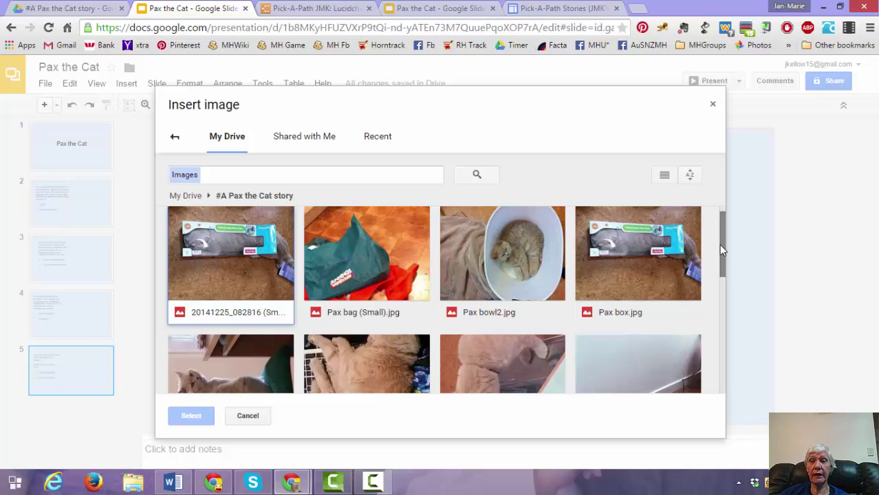
{"action": "left_click_drag", "start_coordinate": [722, 244], "coordinate": [722, 319]}
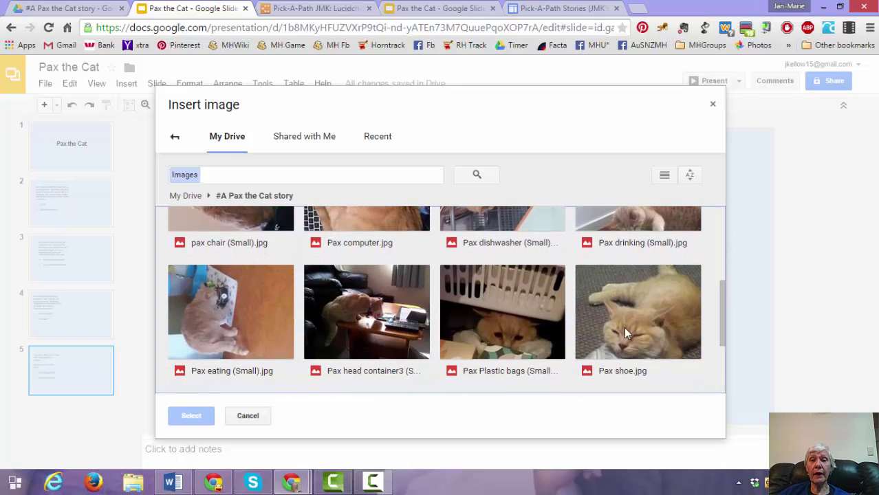
{"action": "double_click", "coordinate": [646, 305]}
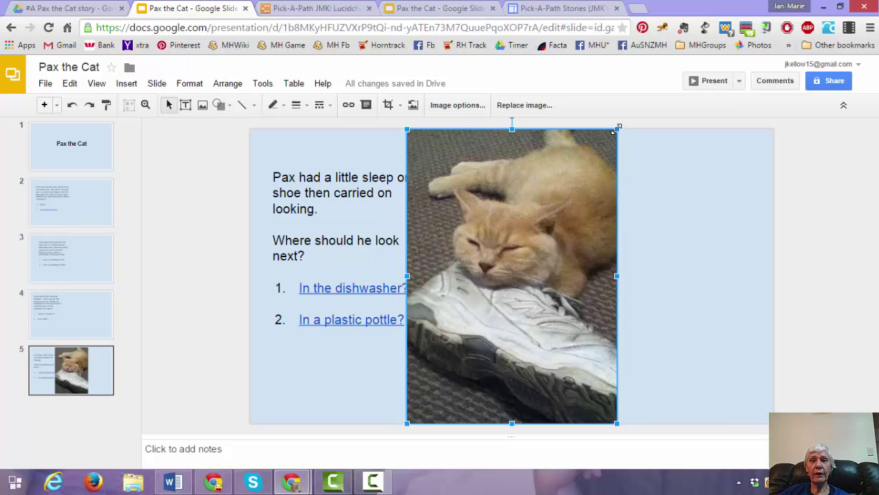
Shrink the shoe photo and move it to the right of the slide 5 story text
{"action": "left_click_drag", "start_coordinate": [616, 129], "coordinate": [584, 175]}
{"action": "left_click_drag", "start_coordinate": [547, 249], "coordinate": [677, 241]}
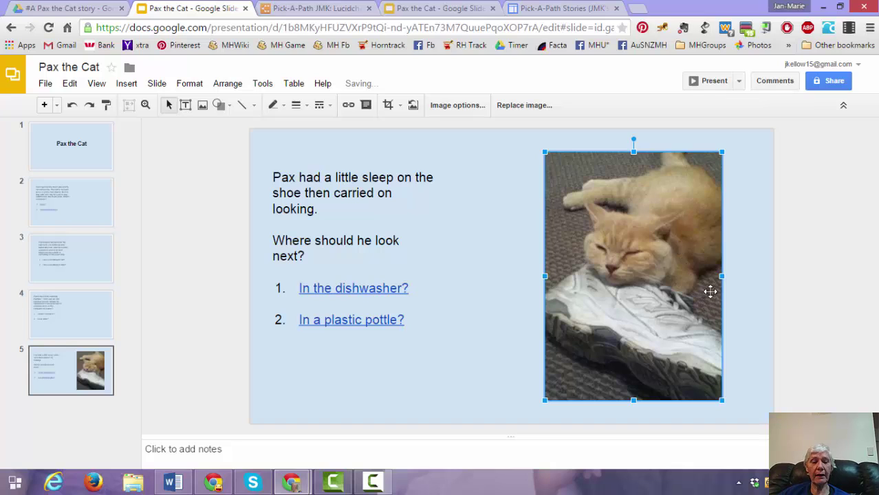
{"action": "left_click", "coordinate": [444, 392]}
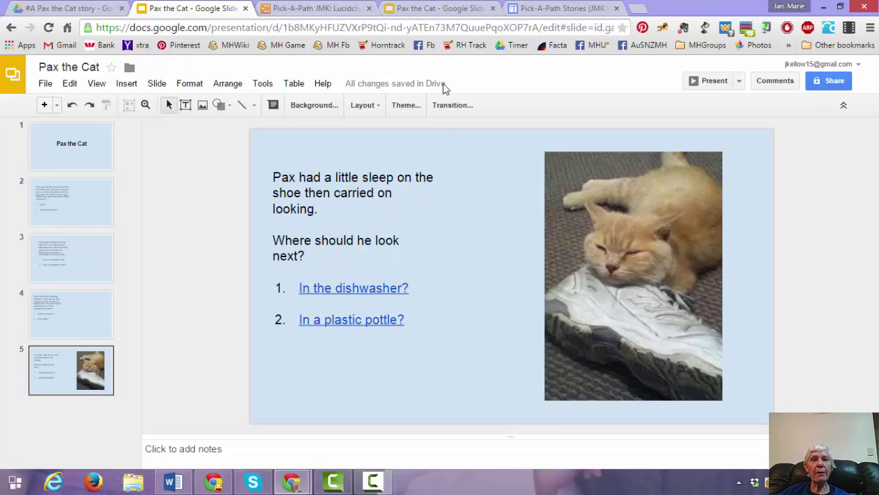
Switch to the finished Pax the Cat deck tab and show its title slide
{"action": "left_click", "coordinate": [427, 7]}
{"action": "left_click_drag", "start_coordinate": [135, 266], "coordinate": [135, 122]}
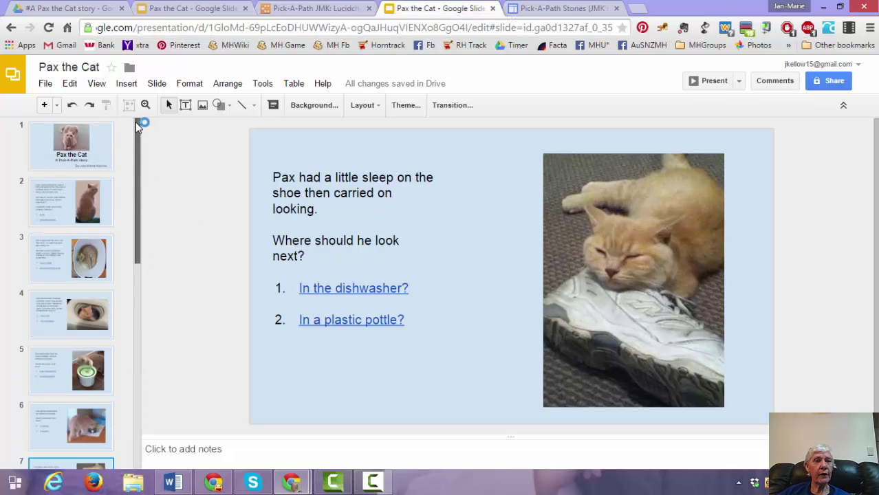
{"action": "left_click", "coordinate": [102, 143]}
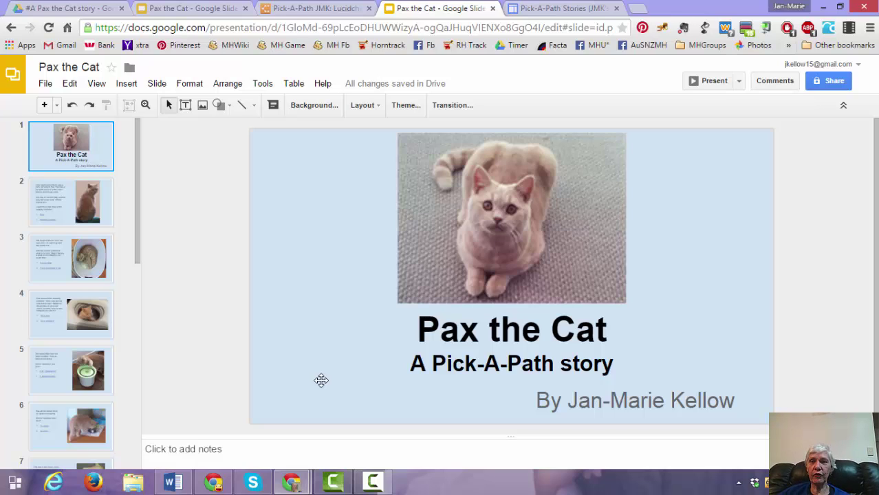
Present the story, following the Washing machine, On a computer and In the suitcase? choices
{"action": "left_click", "coordinate": [706, 81]}
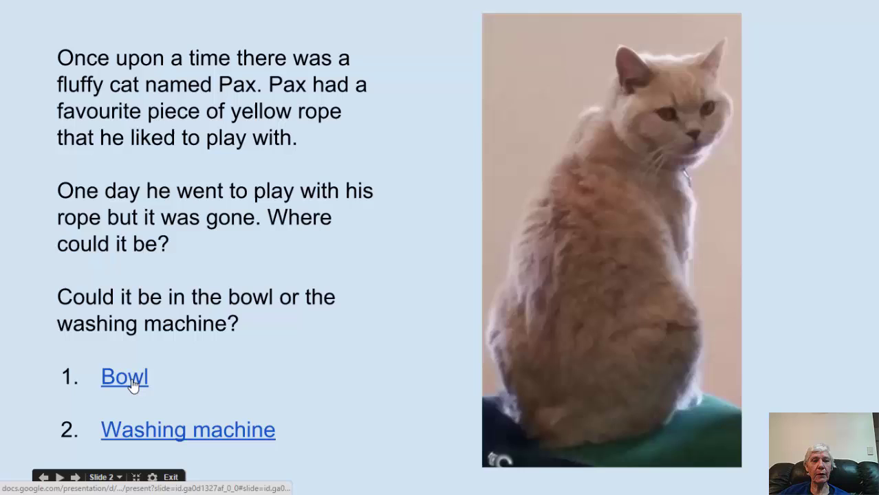
{"action": "left_click", "coordinate": [140, 429]}
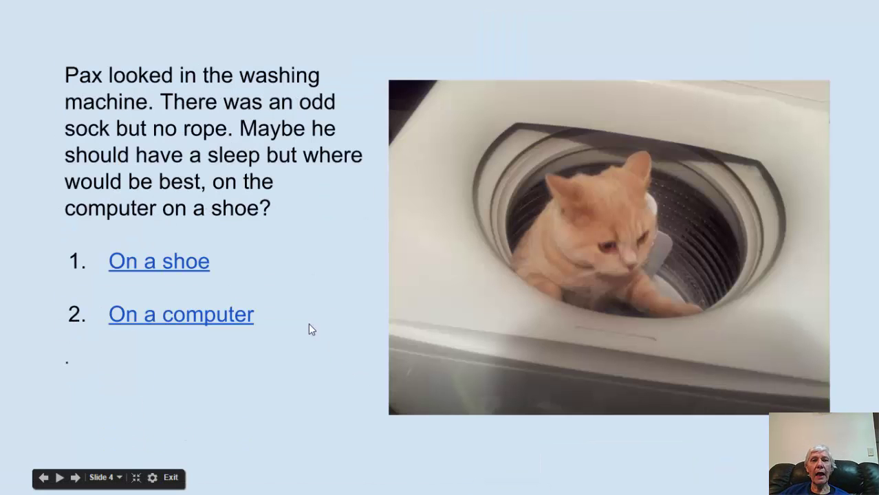
{"action": "left_click", "coordinate": [204, 321]}
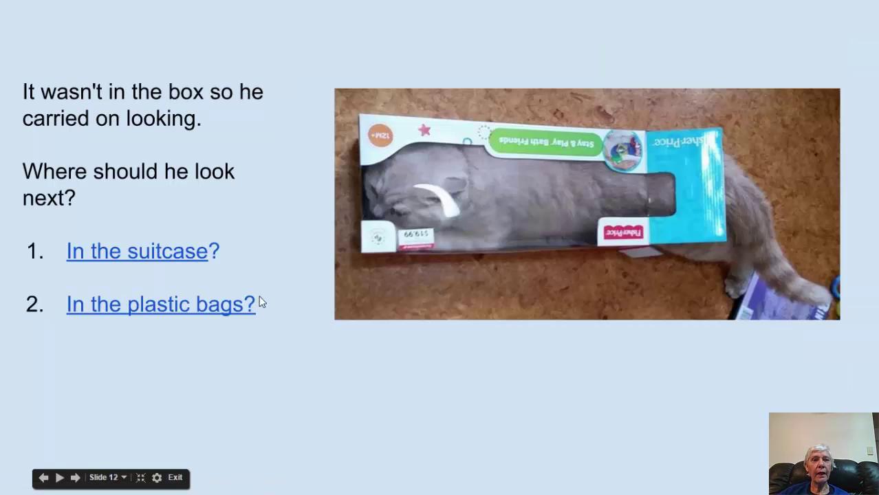
{"action": "left_click", "coordinate": [158, 262]}
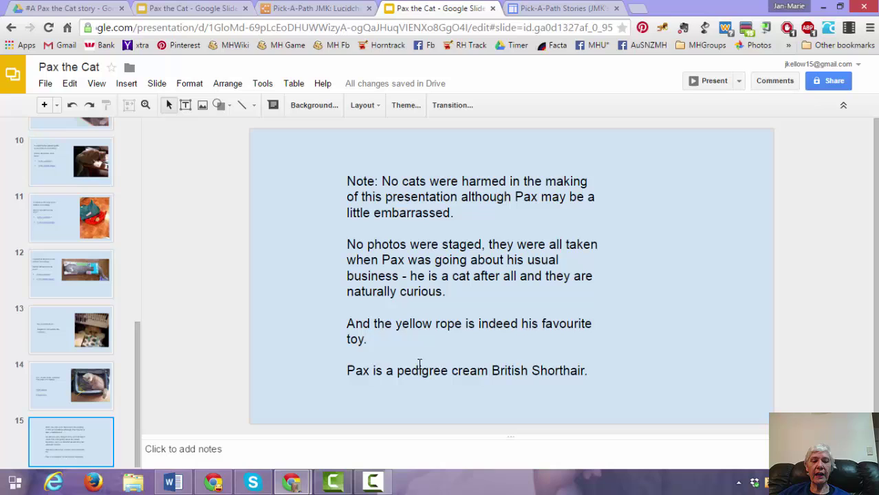
Set the deck's link sharing to 'On – Anyone with the link' with Can view access and save
{"action": "left_click", "coordinate": [828, 81]}
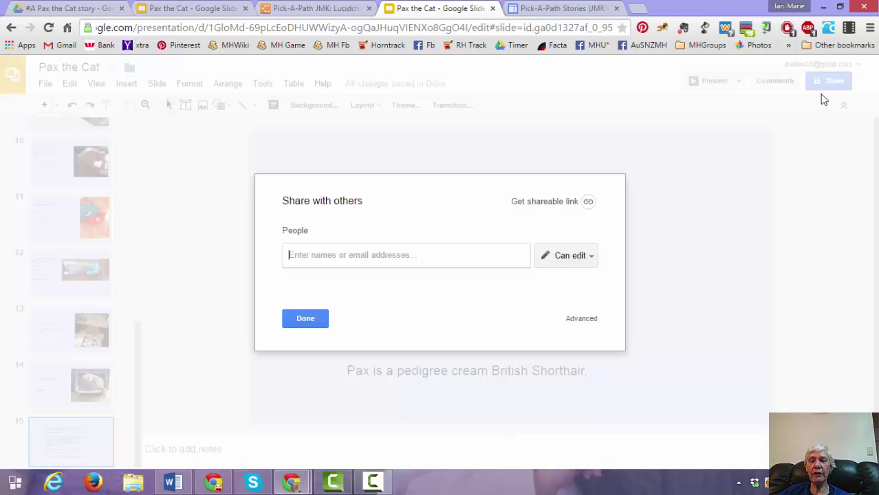
{"action": "left_click", "coordinate": [581, 320]}
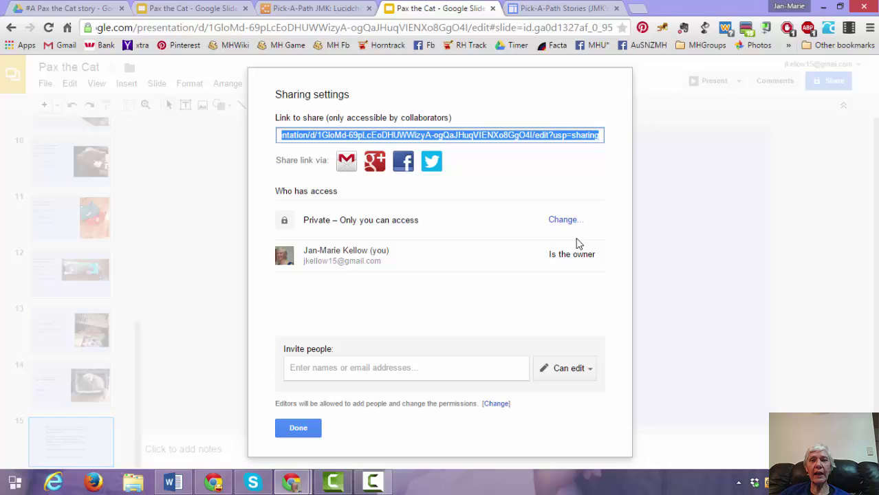
{"action": "left_click", "coordinate": [562, 220]}
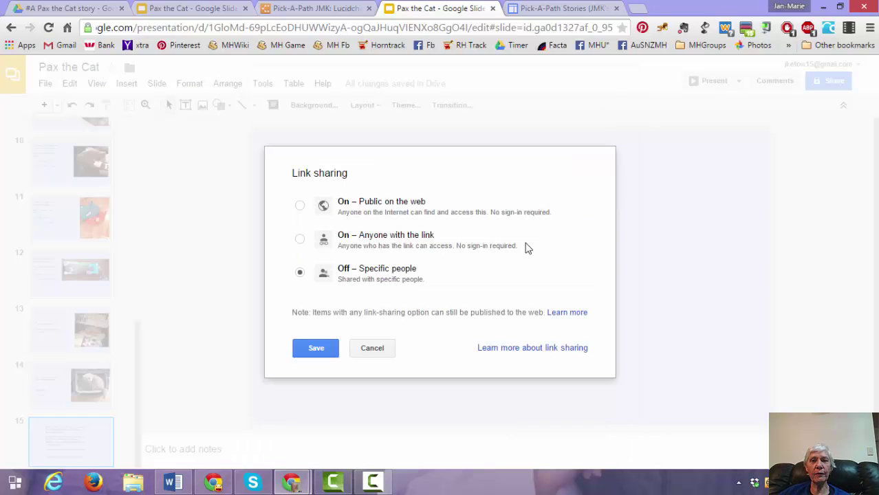
{"action": "left_click", "coordinate": [372, 245]}
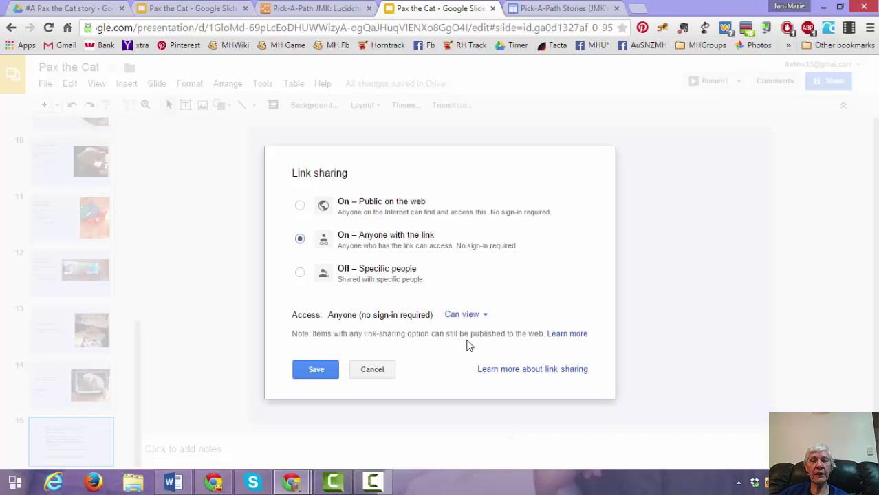
{"action": "left_click", "coordinate": [311, 370]}
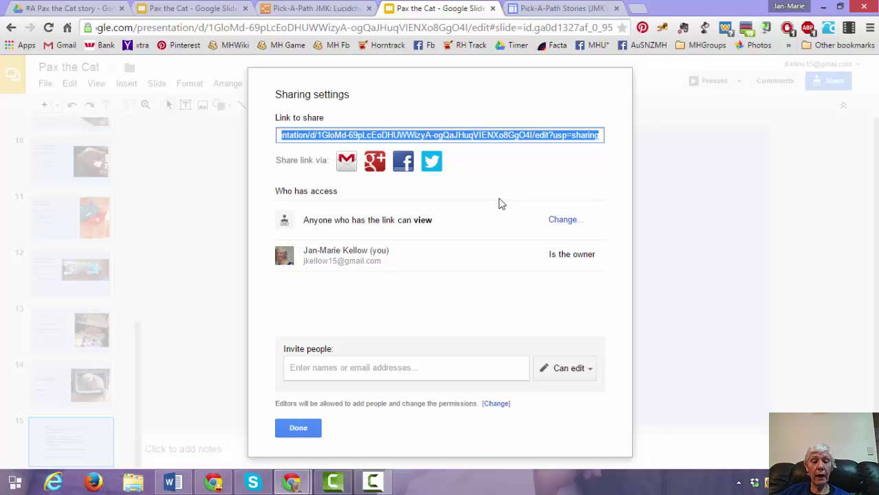
{"action": "left_click", "coordinate": [307, 433]}
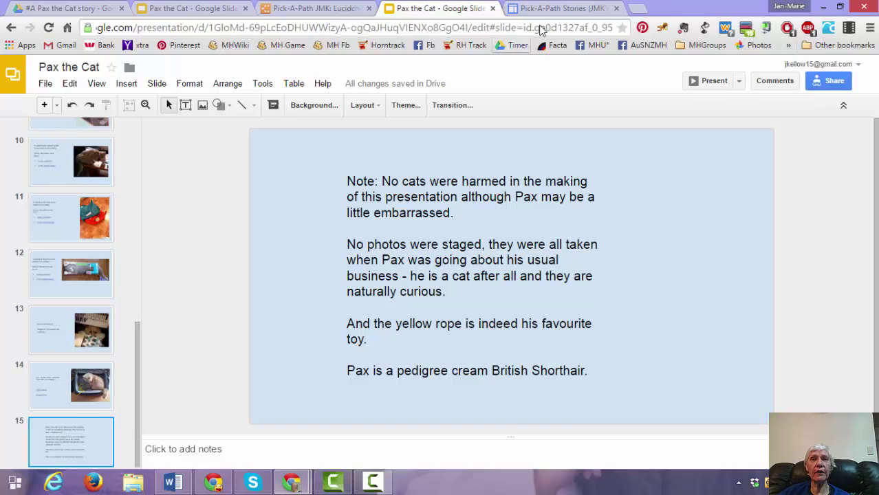
Put the Pick-A-Path Stories page into edit mode with the cursor in its empty right-hand column
{"action": "left_click", "coordinate": [563, 8]}
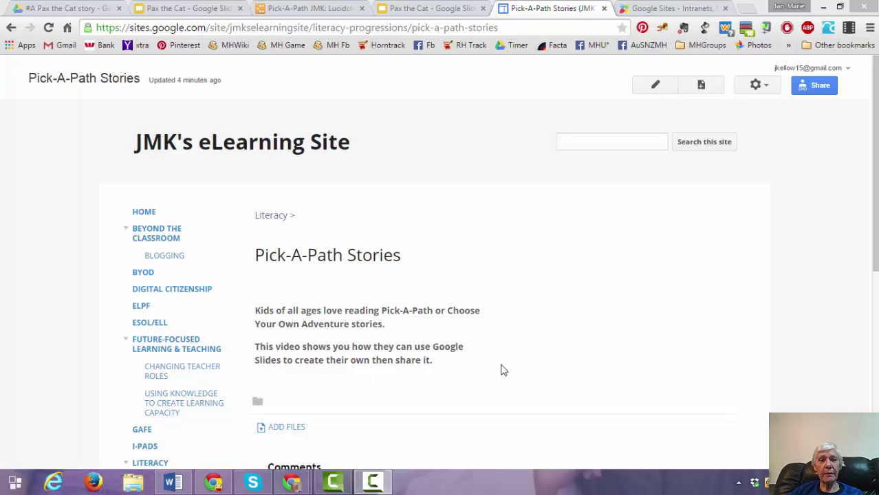
{"action": "left_click", "coordinate": [659, 87]}
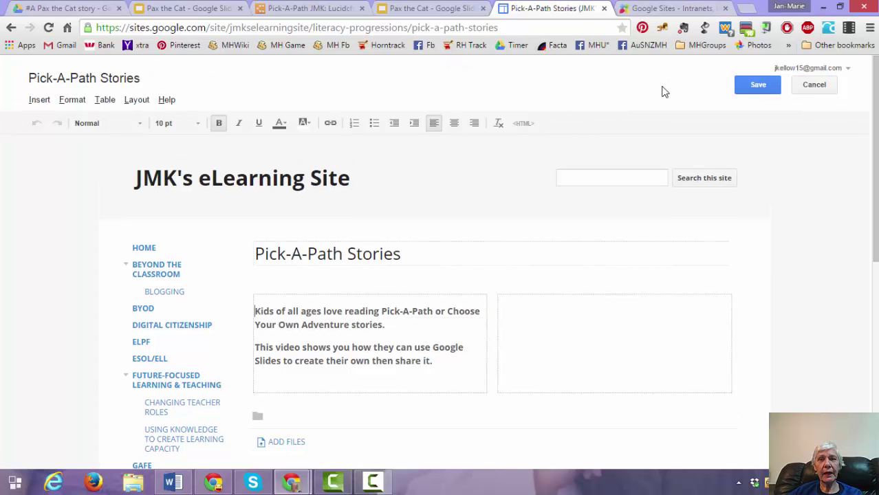
{"action": "left_click", "coordinate": [549, 324]}
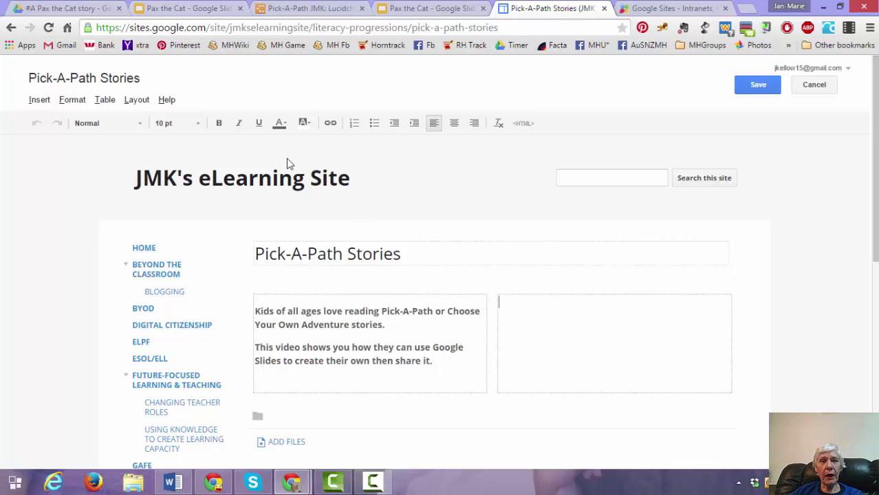
Insert the Pax the Cat presentation from Drive, keeping the Small (410px) embed size
{"action": "left_click", "coordinate": [38, 100]}
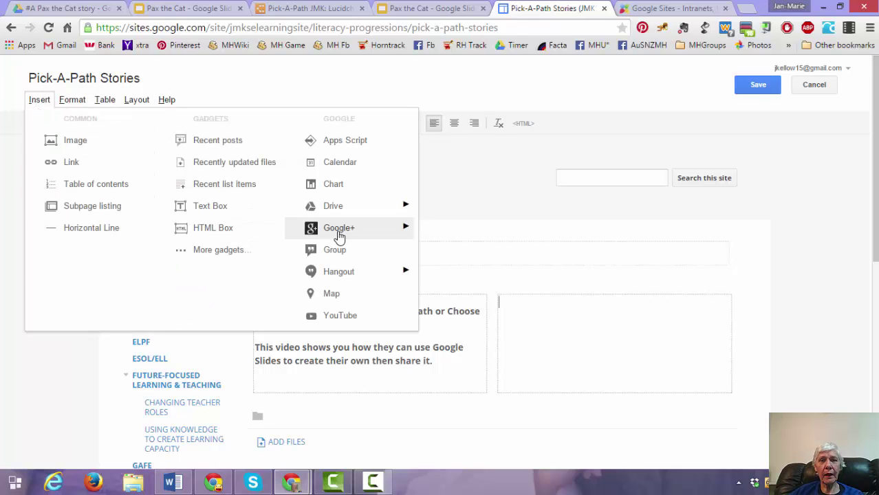
{"action": "mouse_move", "coordinate": [355, 218]}
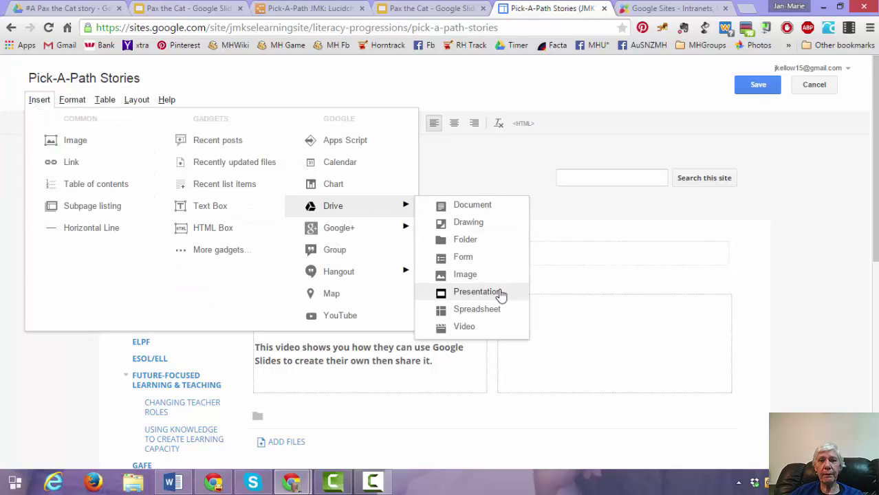
{"action": "left_click", "coordinate": [500, 295]}
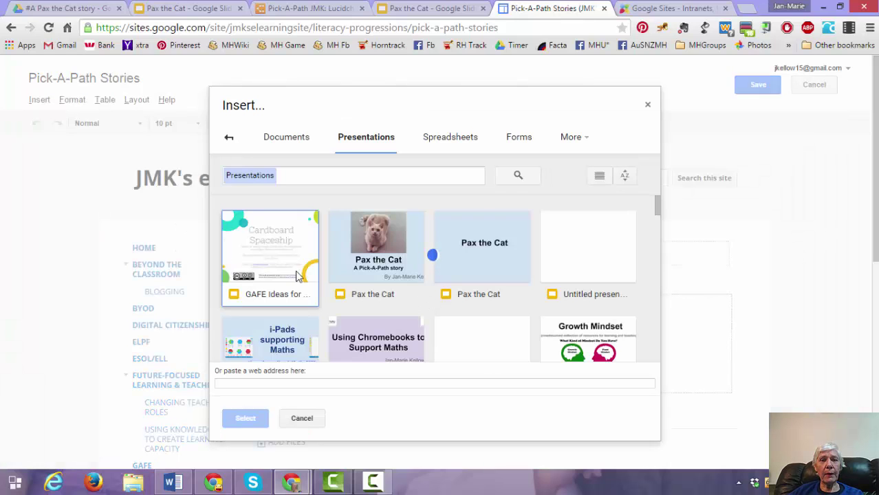
{"action": "double_click", "coordinate": [374, 251]}
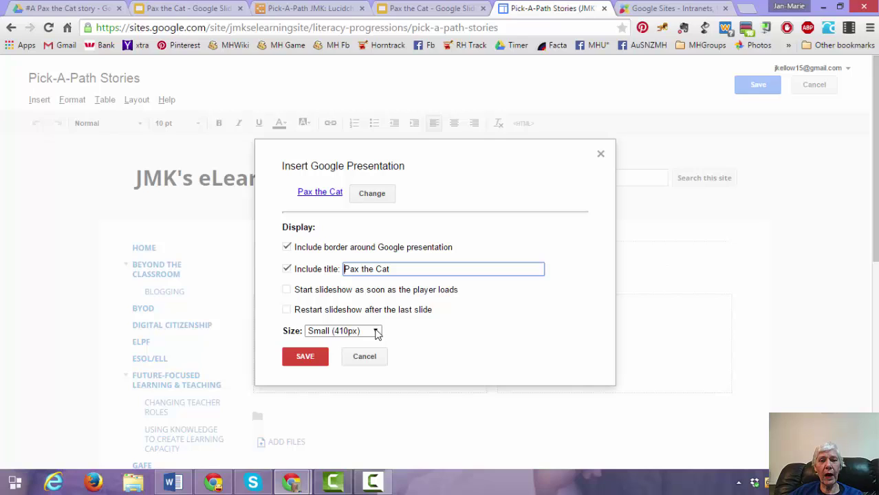
{"action": "left_click", "coordinate": [376, 333]}
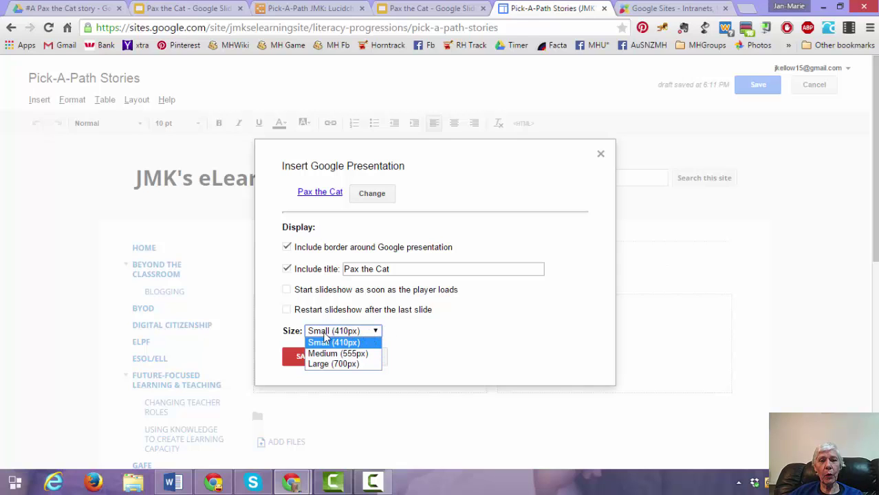
{"action": "left_click", "coordinate": [294, 358]}
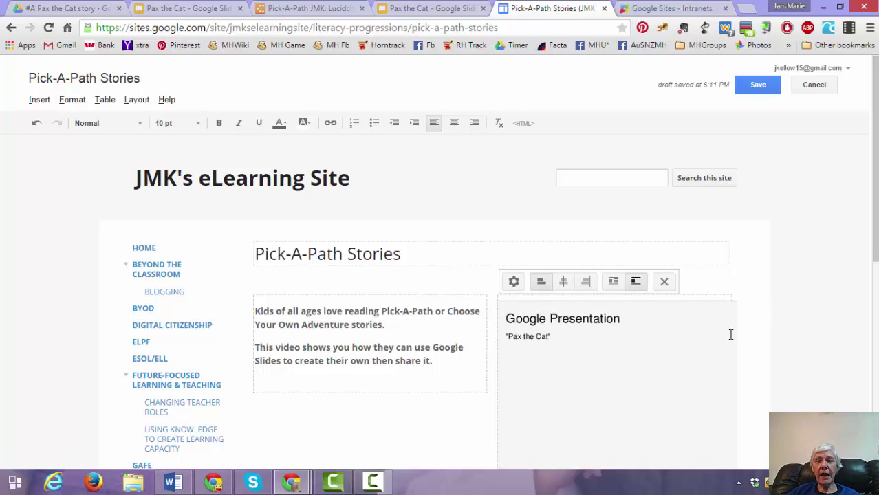
Save the edited Pick-A-Path Stories page with the embedded Pax the Cat slideshow
{"action": "scroll", "coordinate": [722, 347], "scroll_direction": "down", "scroll_amount": 2}
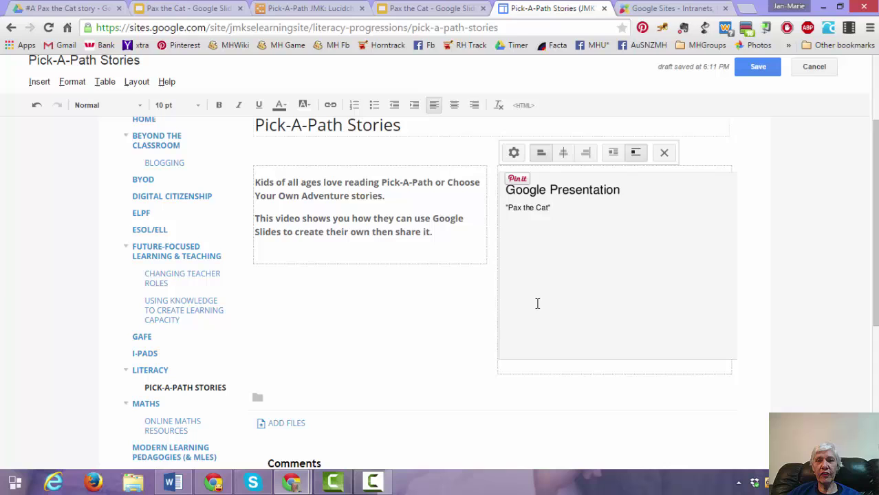
{"action": "scroll", "coordinate": [621, 321], "scroll_direction": "up", "scroll_amount": 1}
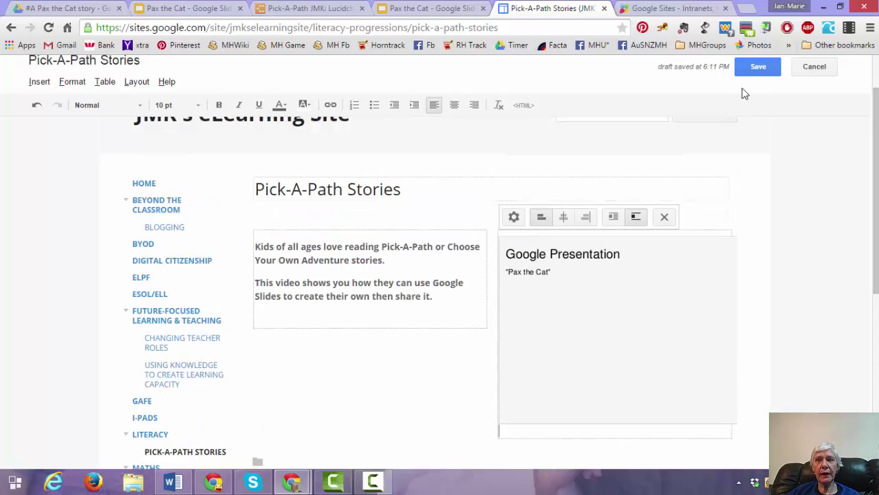
{"action": "left_click", "coordinate": [756, 69]}
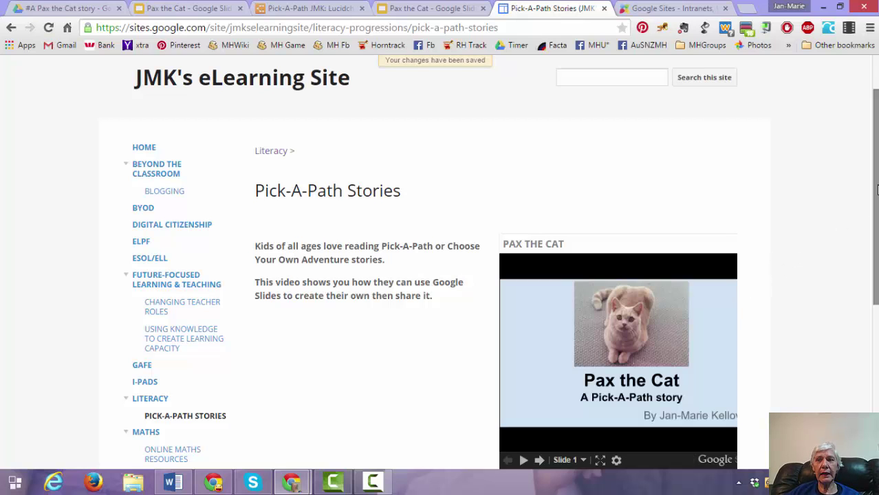
Play the story through Bowl, Have something to eat, In a bag?, In the plastic bags?, suitcase, then Start again?
{"action": "scroll", "coordinate": [874, 206], "scroll_direction": "down", "scroll_amount": 1}
{"action": "scroll", "coordinate": [867, 234], "scroll_direction": "down", "scroll_amount": 1}
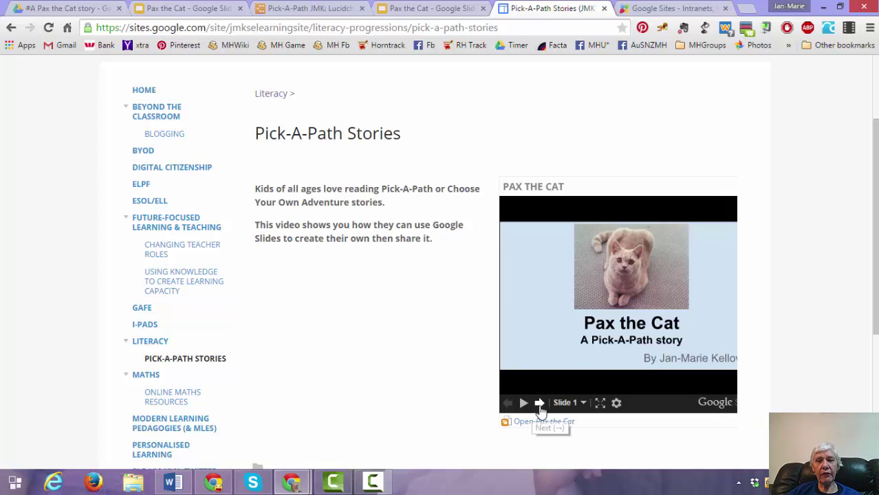
{"action": "left_click", "coordinate": [539, 404]}
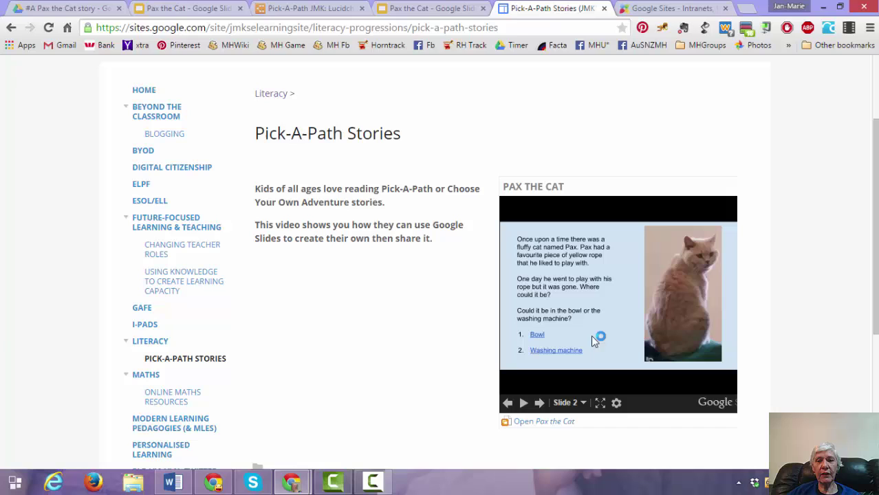
{"action": "left_click", "coordinate": [535, 336]}
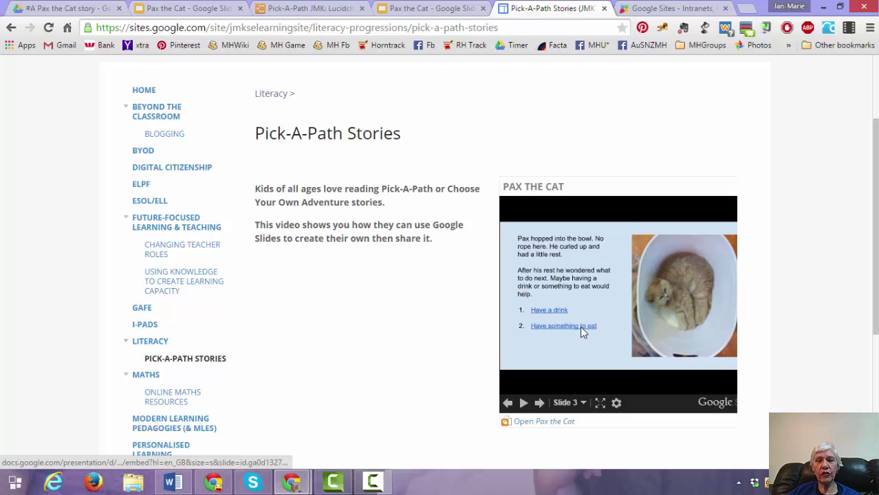
{"action": "left_click", "coordinate": [580, 325]}
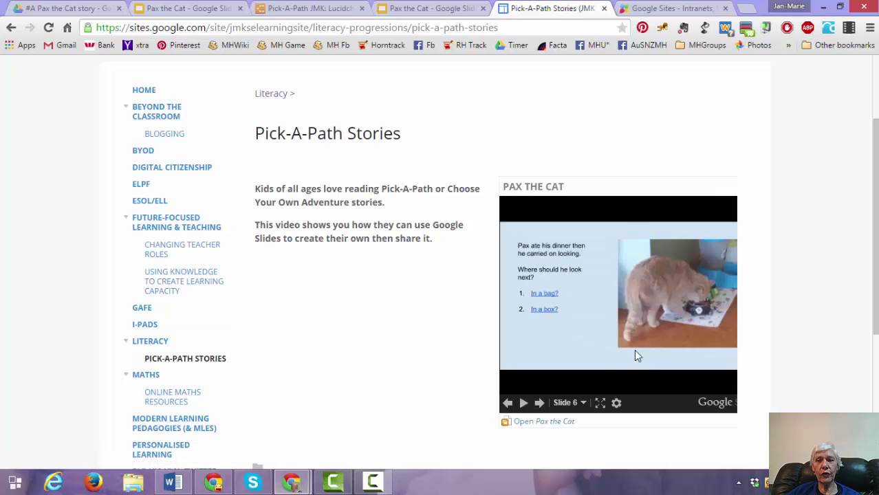
{"action": "left_click", "coordinate": [546, 296]}
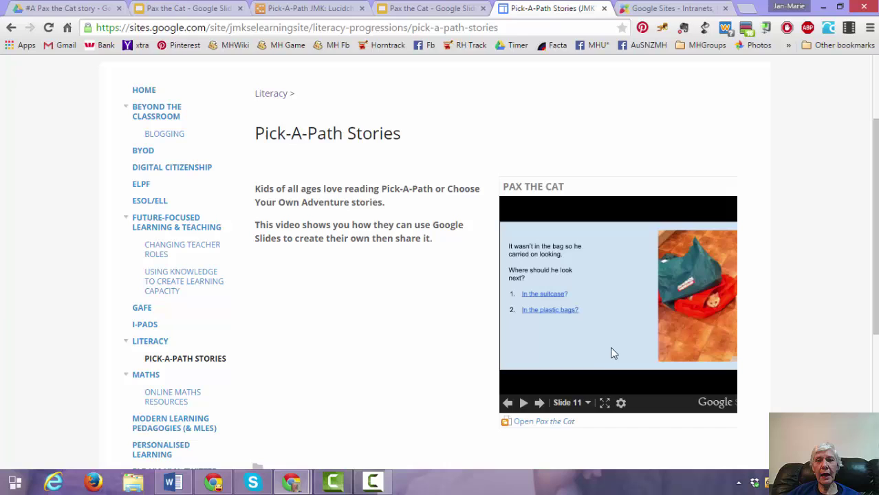
{"action": "left_click", "coordinate": [550, 310]}
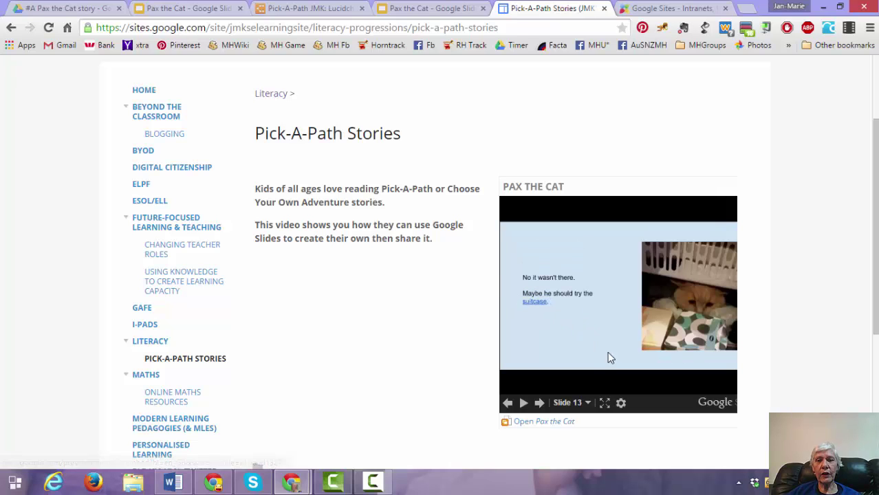
{"action": "left_click", "coordinate": [562, 319]}
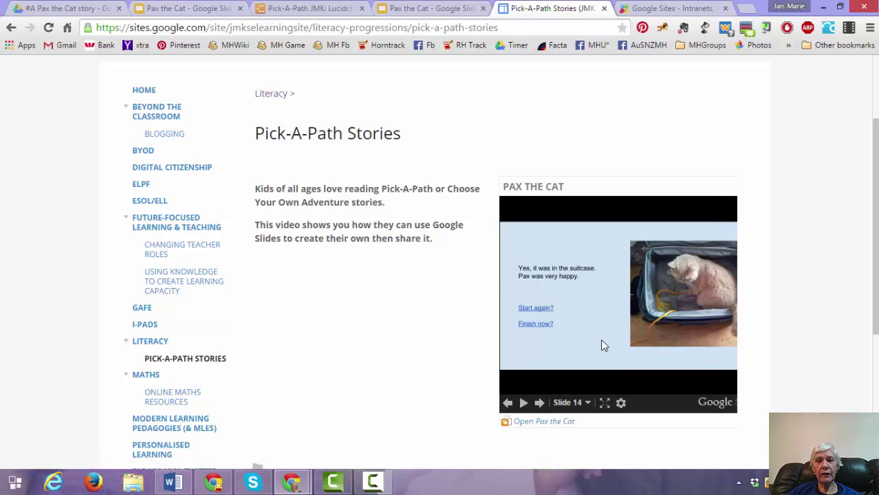
{"action": "left_click", "coordinate": [536, 309]}
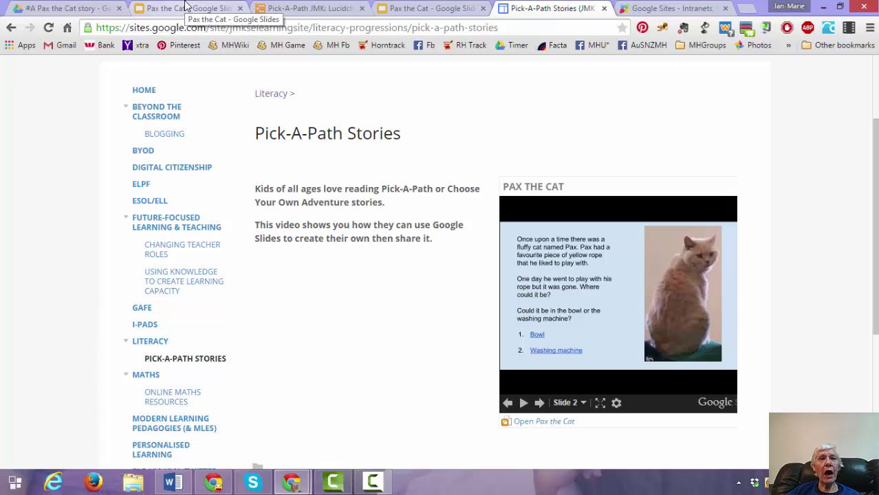
Return to the Pax the Cat deck and select slide 1, 'A Pick-A-Path story'
{"action": "left_click", "coordinate": [409, 8]}
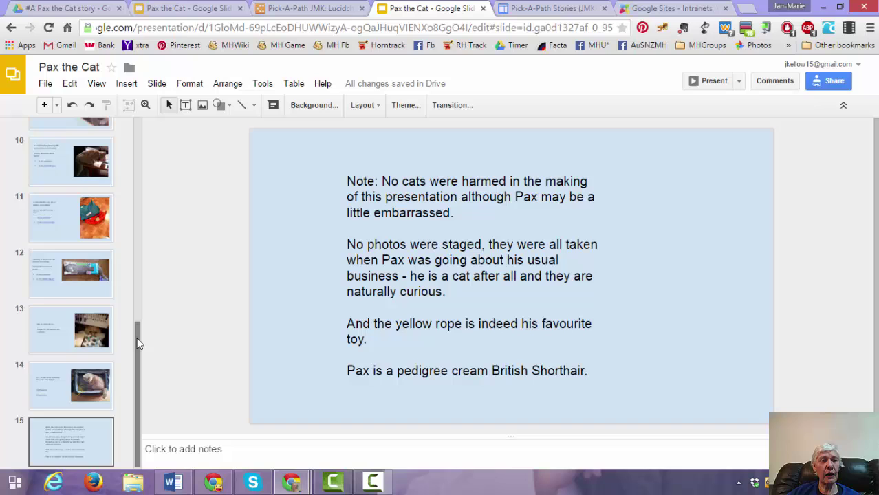
{"action": "left_click_drag", "start_coordinate": [138, 343], "coordinate": [133, 128]}
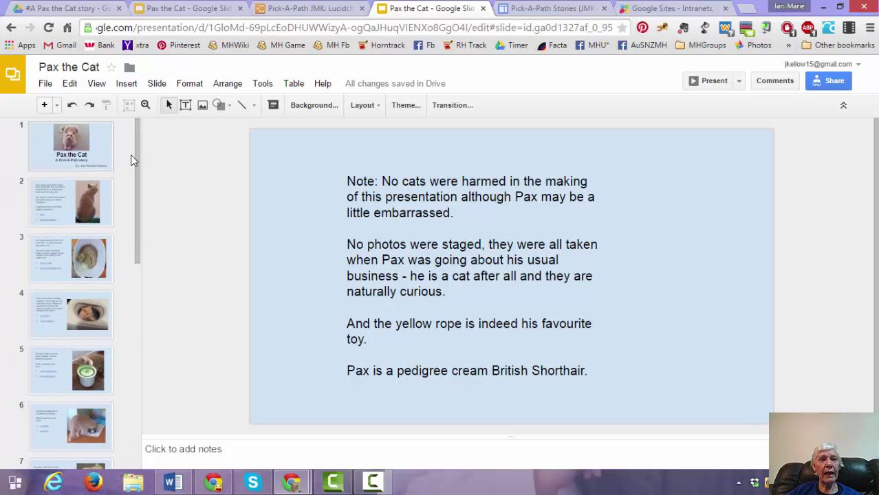
{"action": "left_click", "coordinate": [103, 148]}
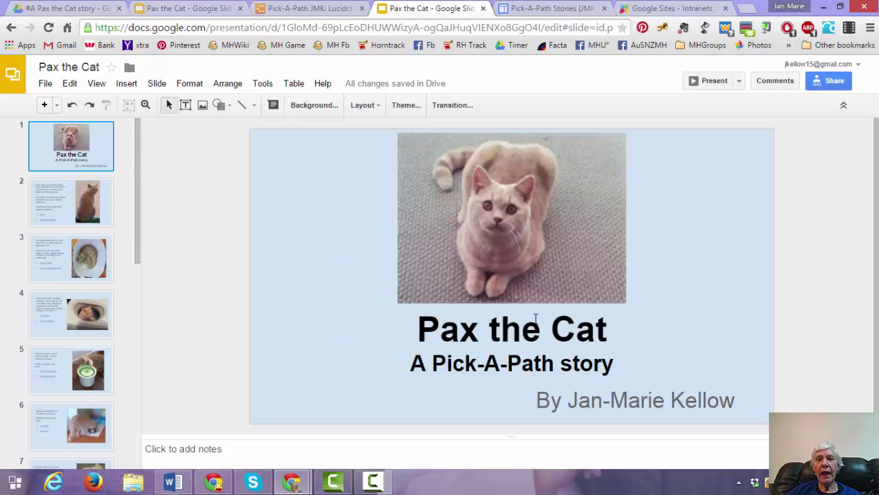